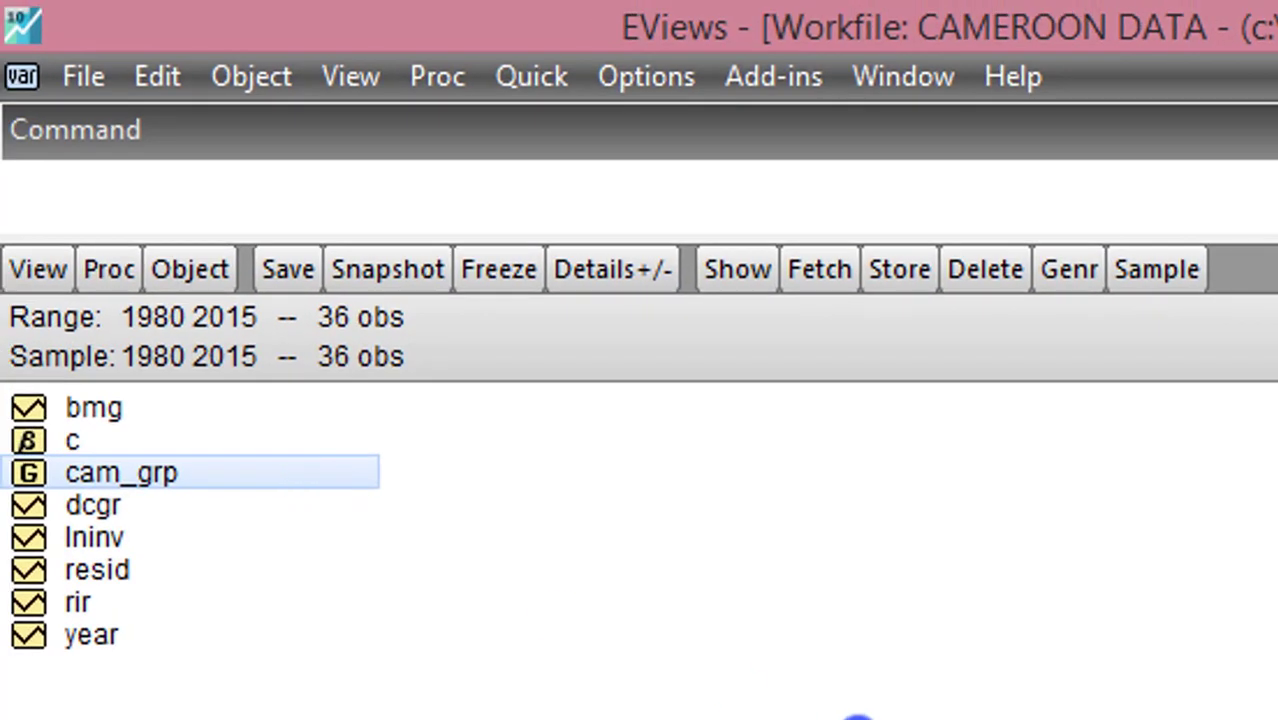
Open the cam_grp group to show YEAR, DCGR, RIR and LNINV data from 1980.
double_click(322, 465)
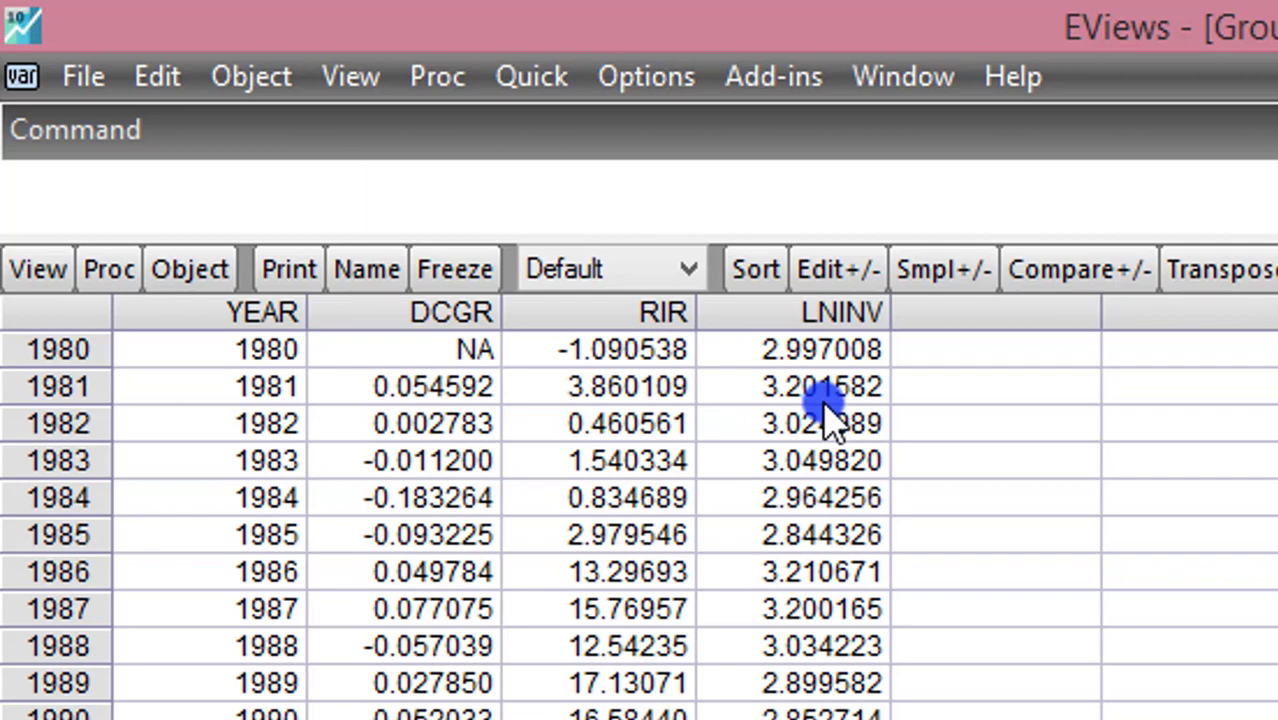
click(533, 78)
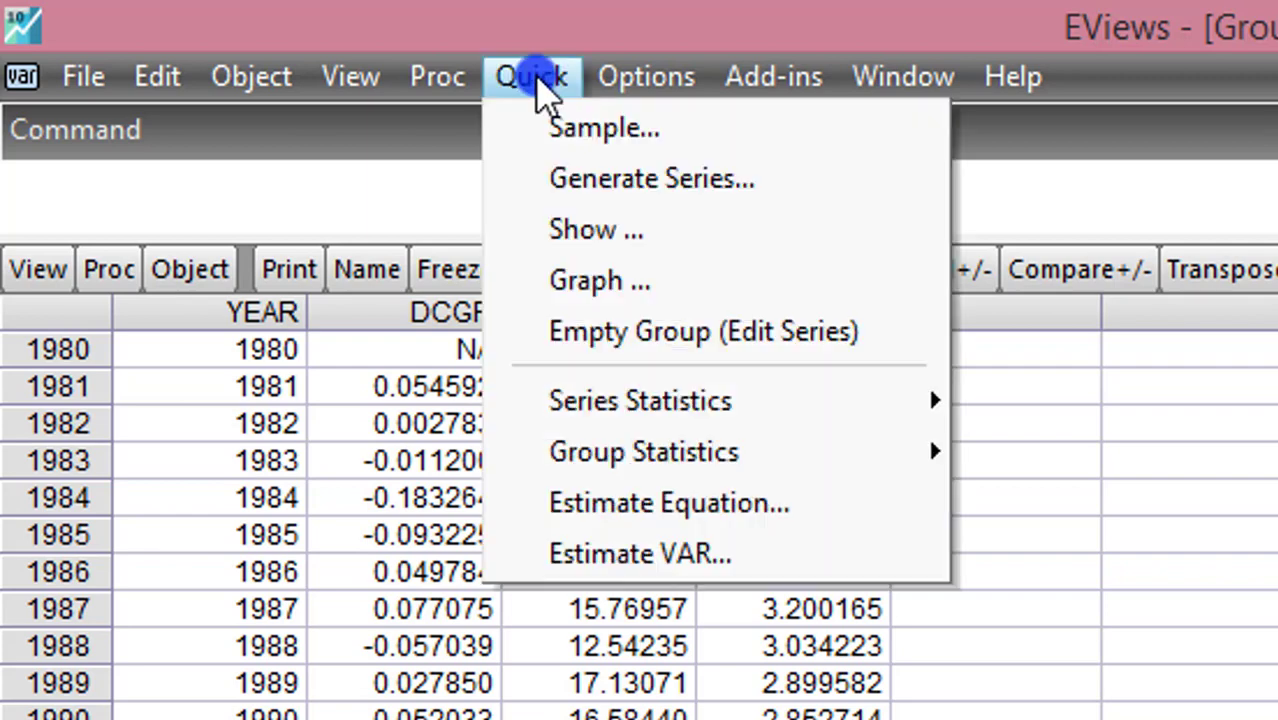
Estimate 'dcgr rir lninv' by ARDL with a constant, dependent max lag 1, regressor max lag 2.
click(746, 507)
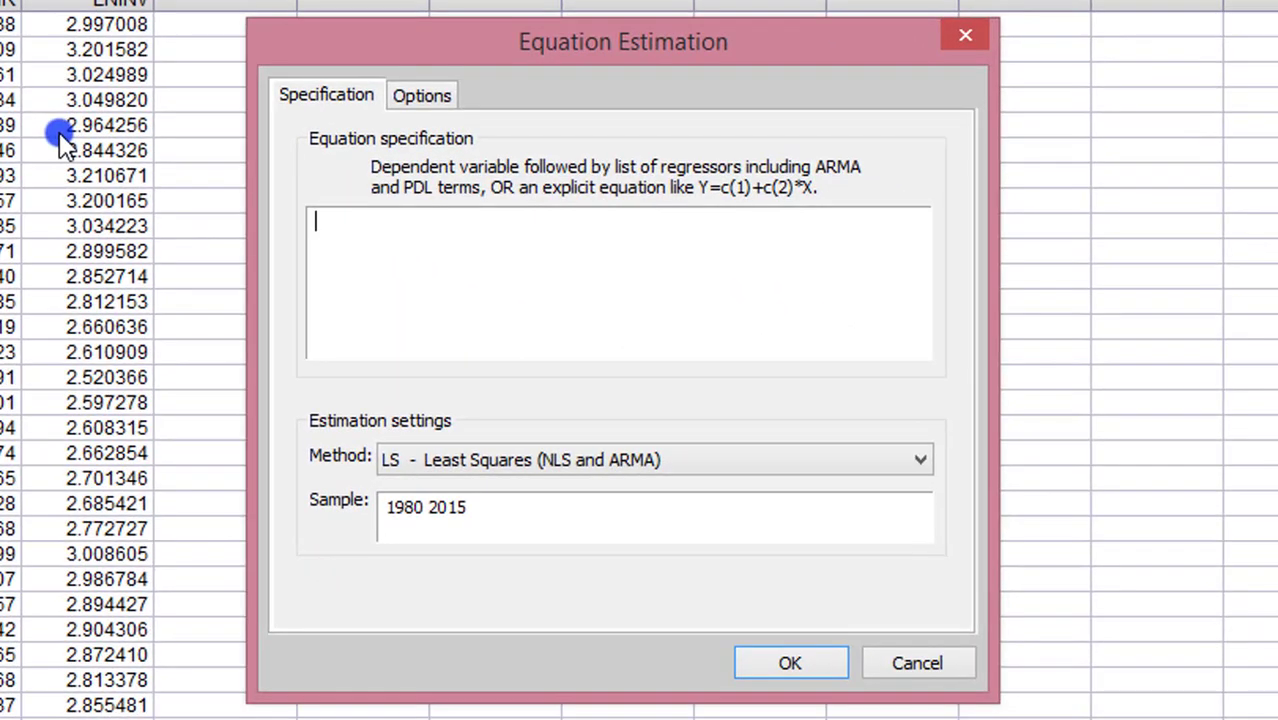
text(dcgr rir lninv)
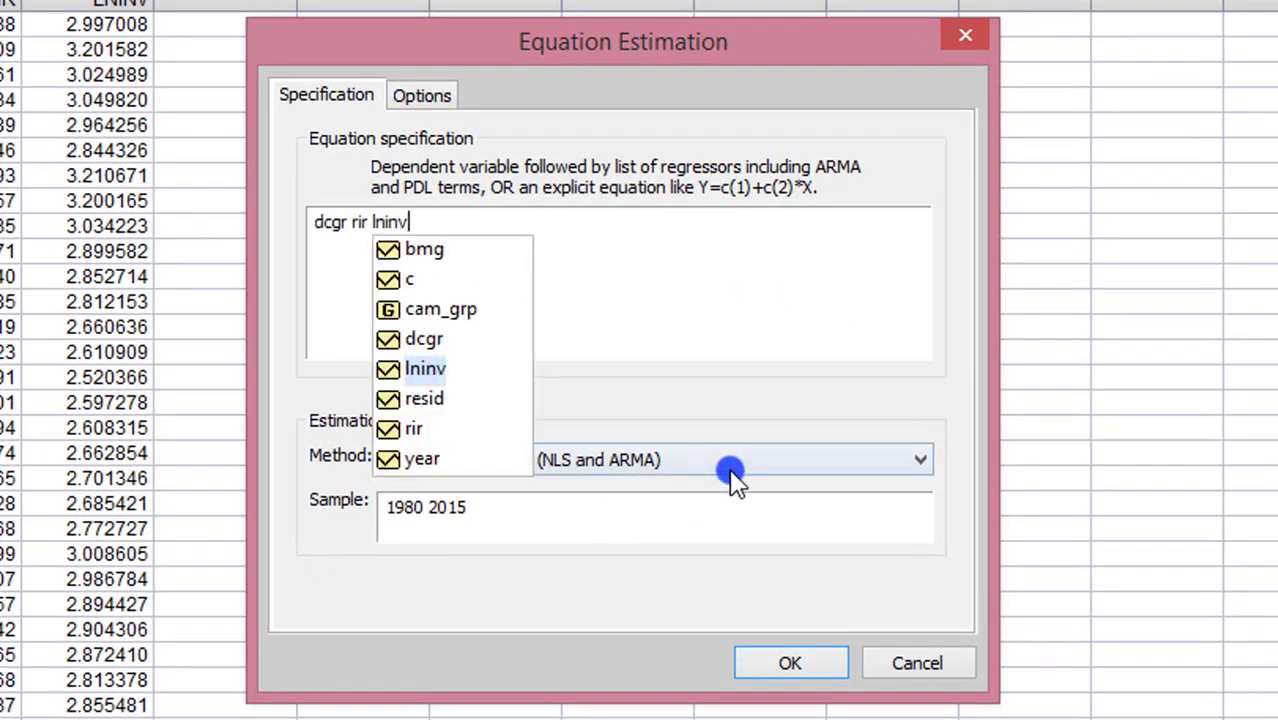
click(758, 482)
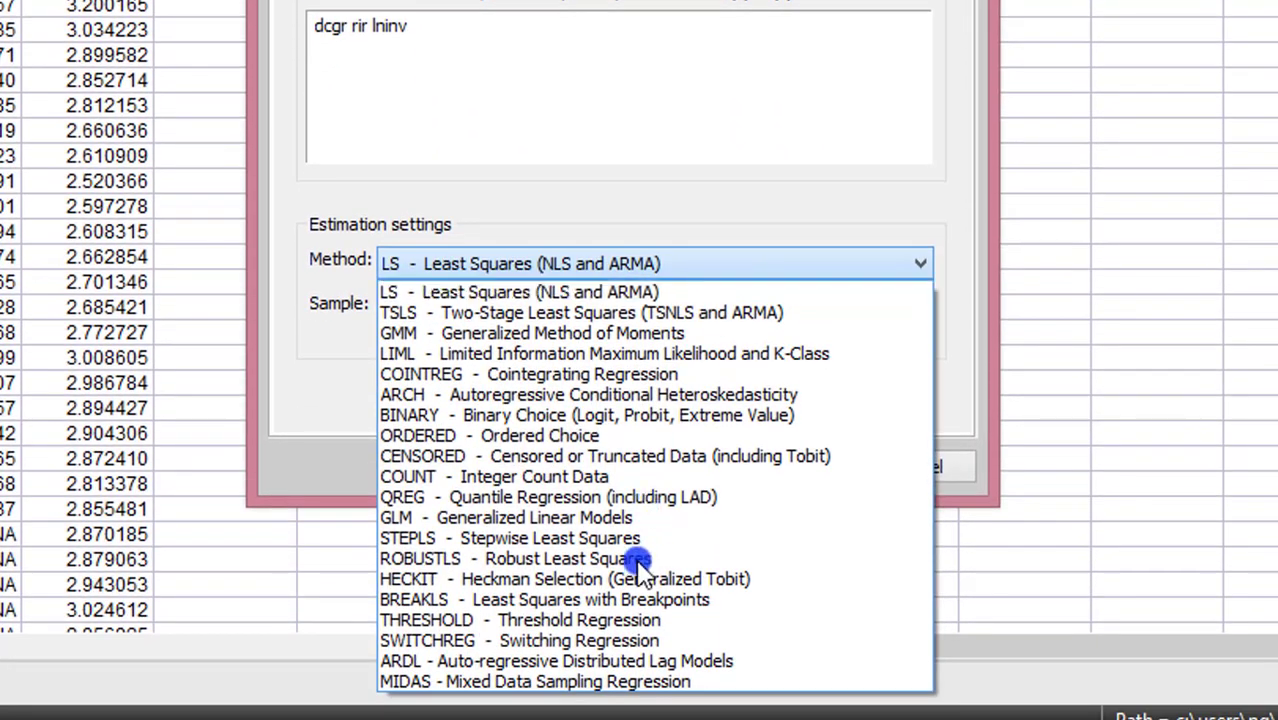
click(638, 664)
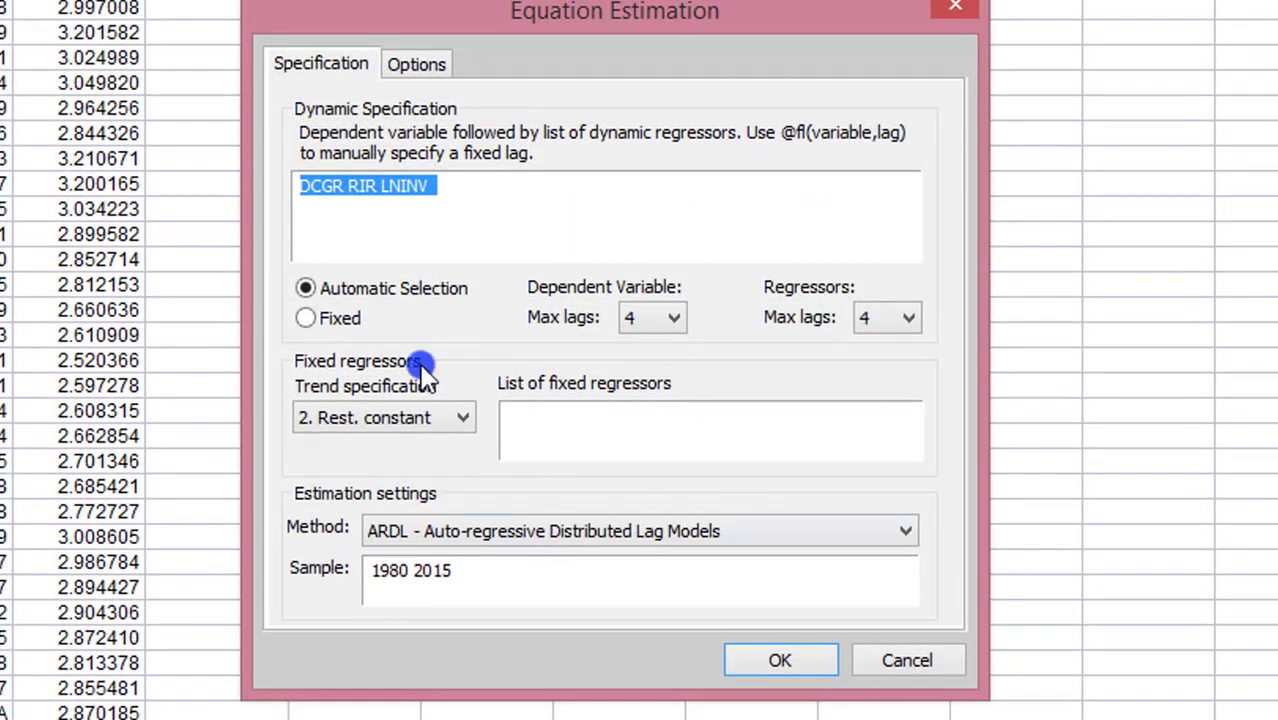
click(464, 419)
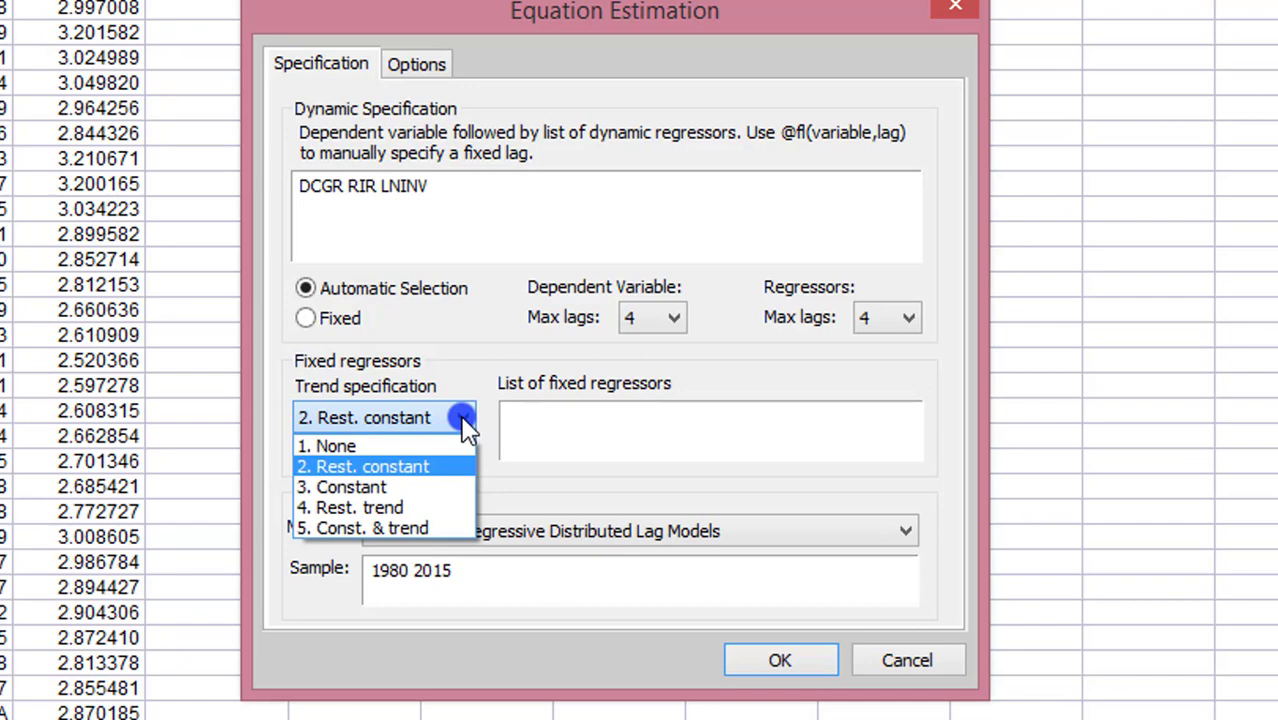
click(425, 490)
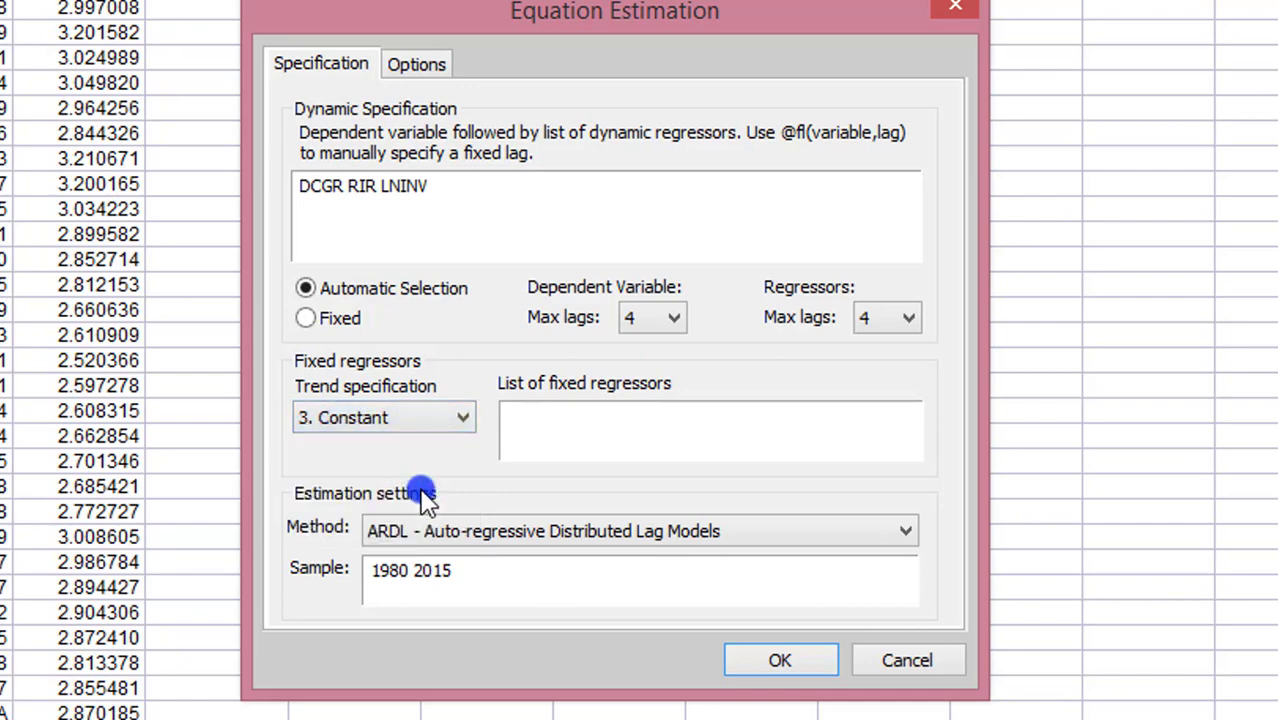
click(675, 318)
click(661, 355)
click(908, 318)
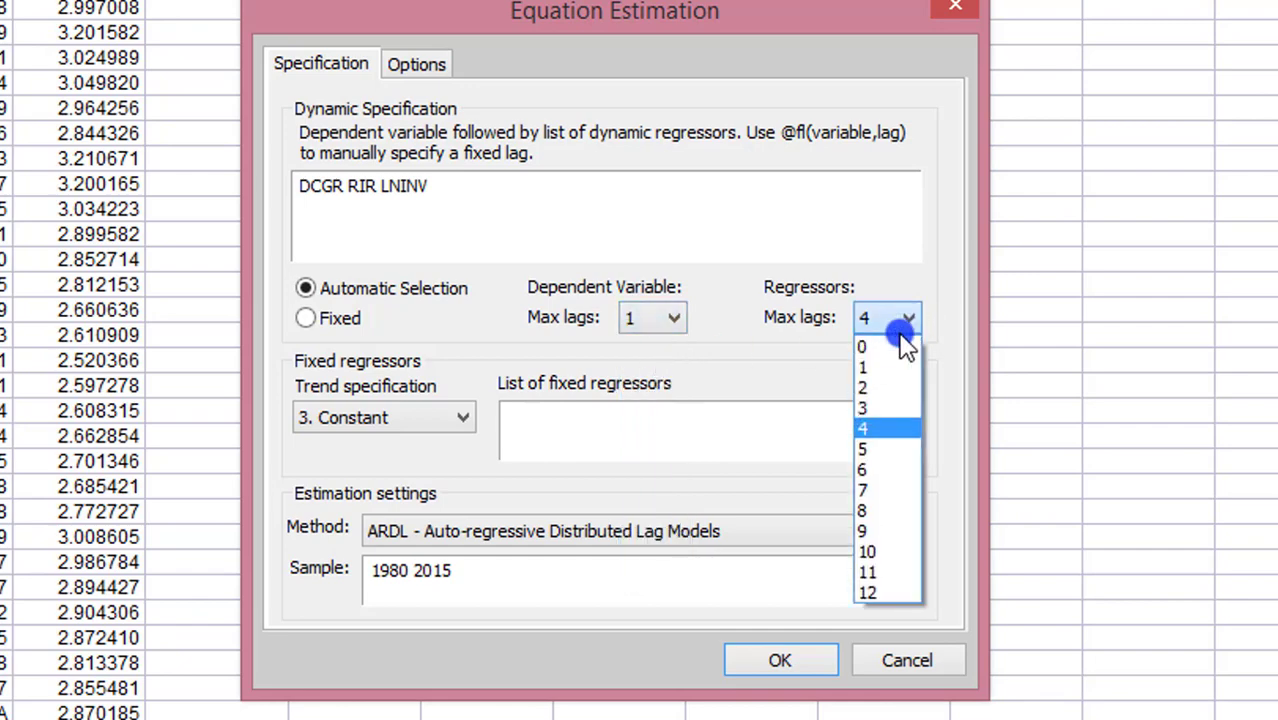
click(878, 388)
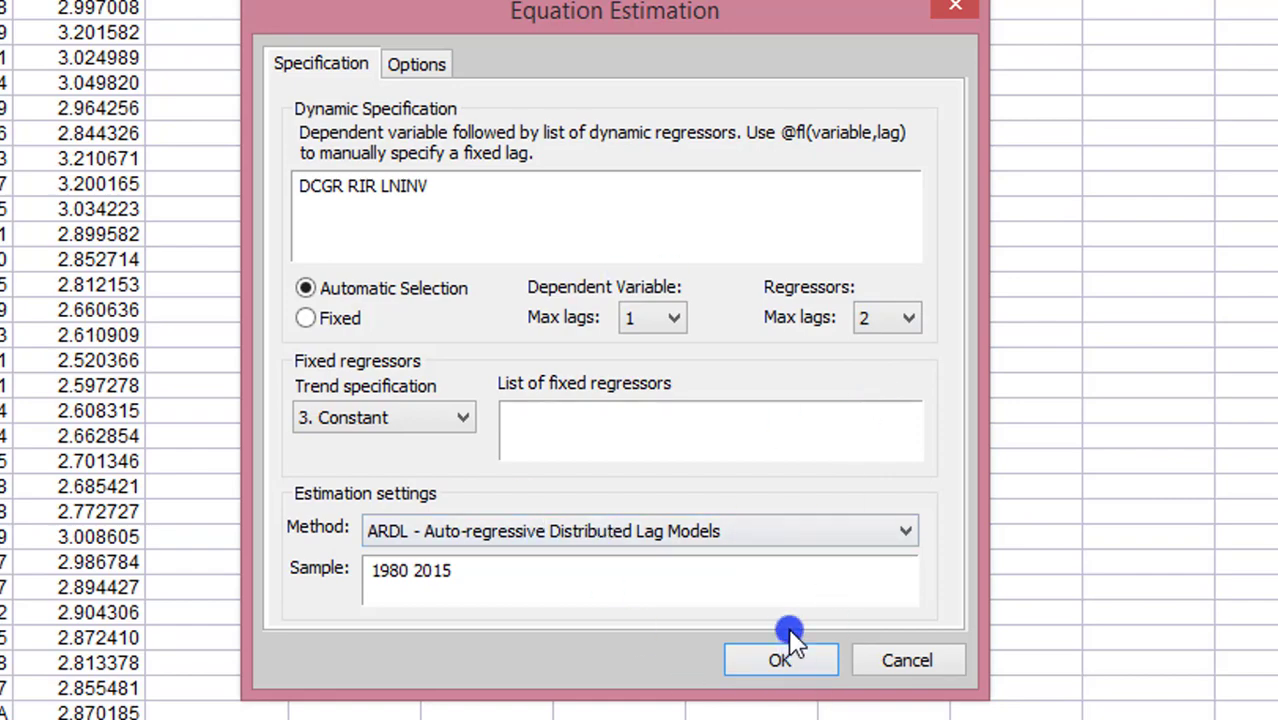
click(788, 657)
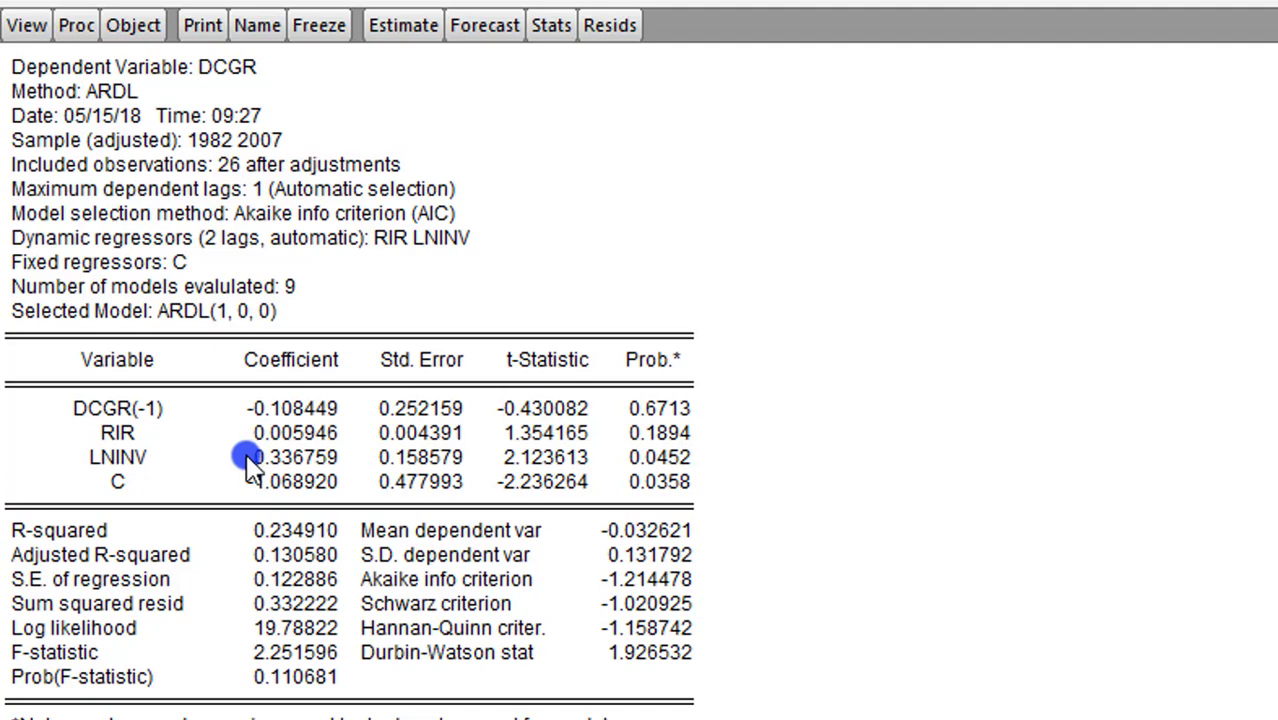
Run a Wald coefficient-restriction test of c(2)=0 on the DCGR ARDL equation.
click(25, 24)
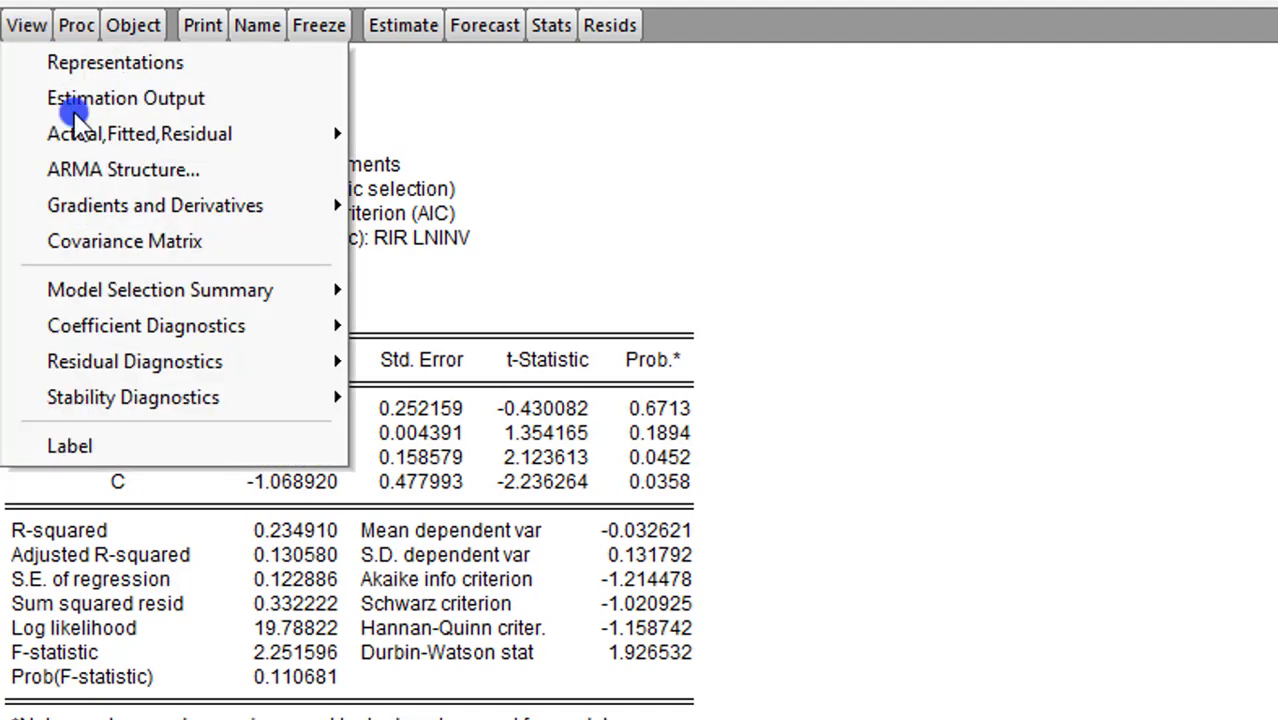
mouse_move(172, 333)
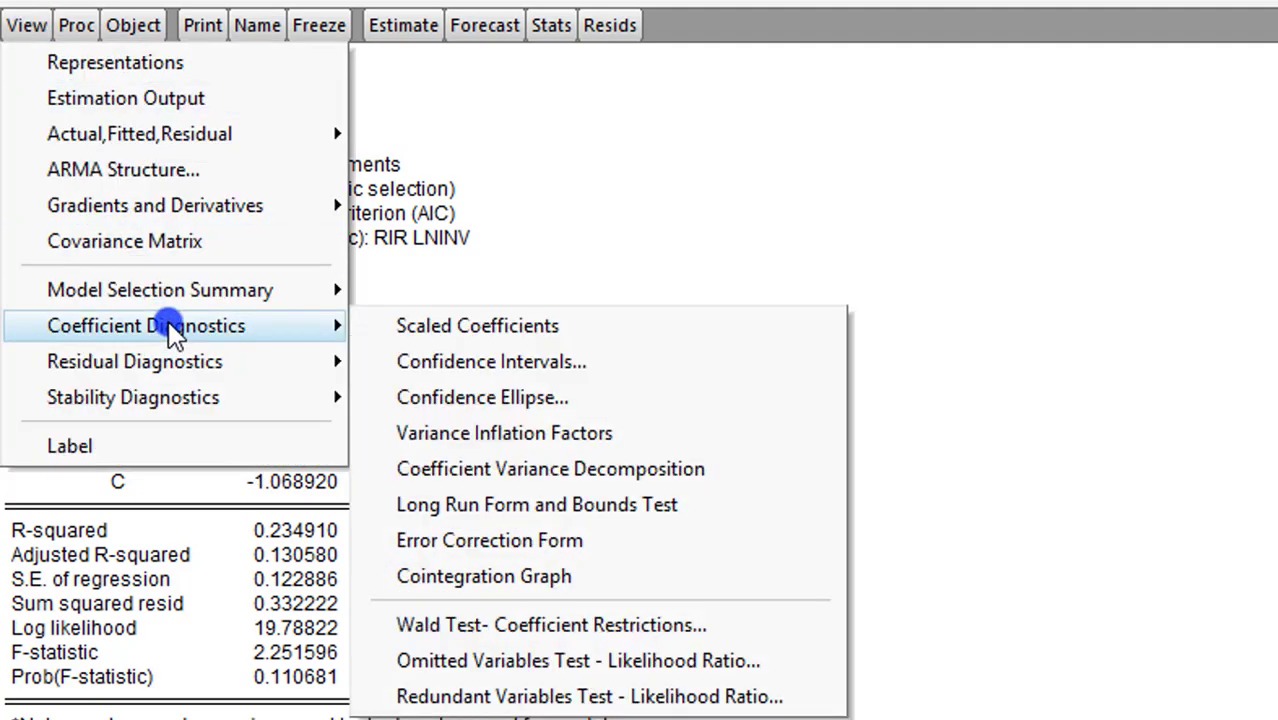
click(627, 627)
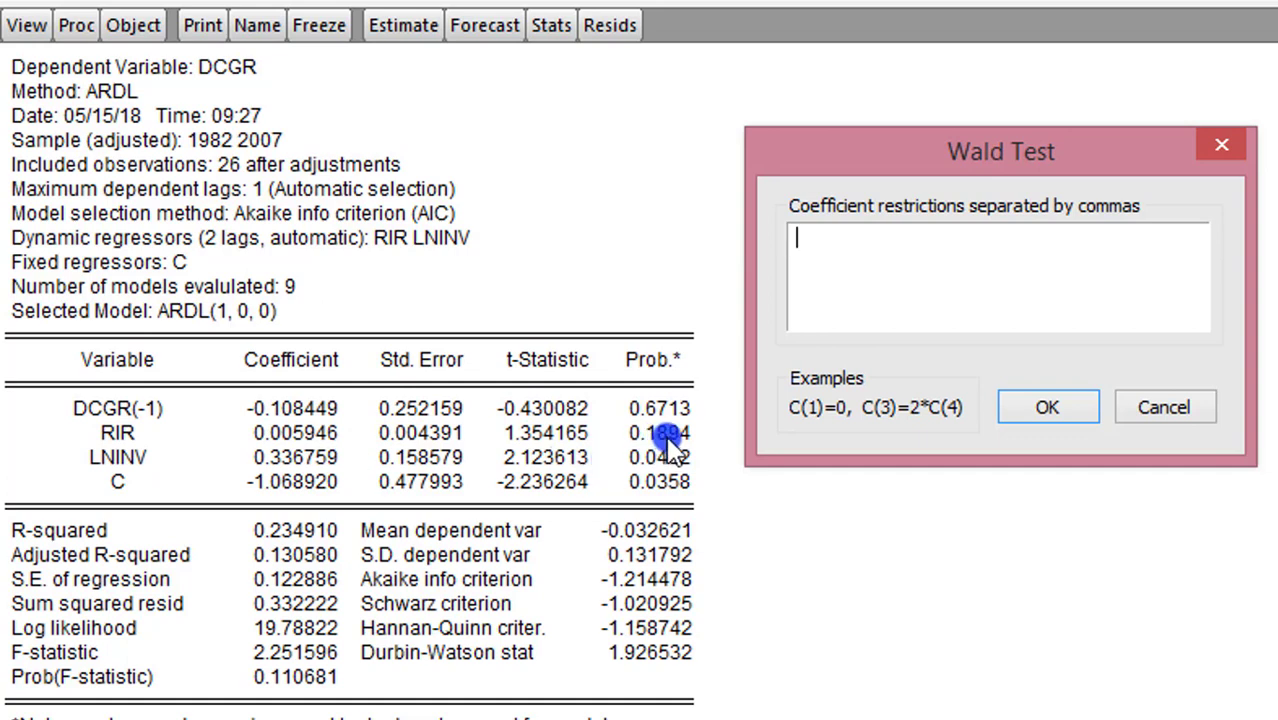
text(c(2)=0)
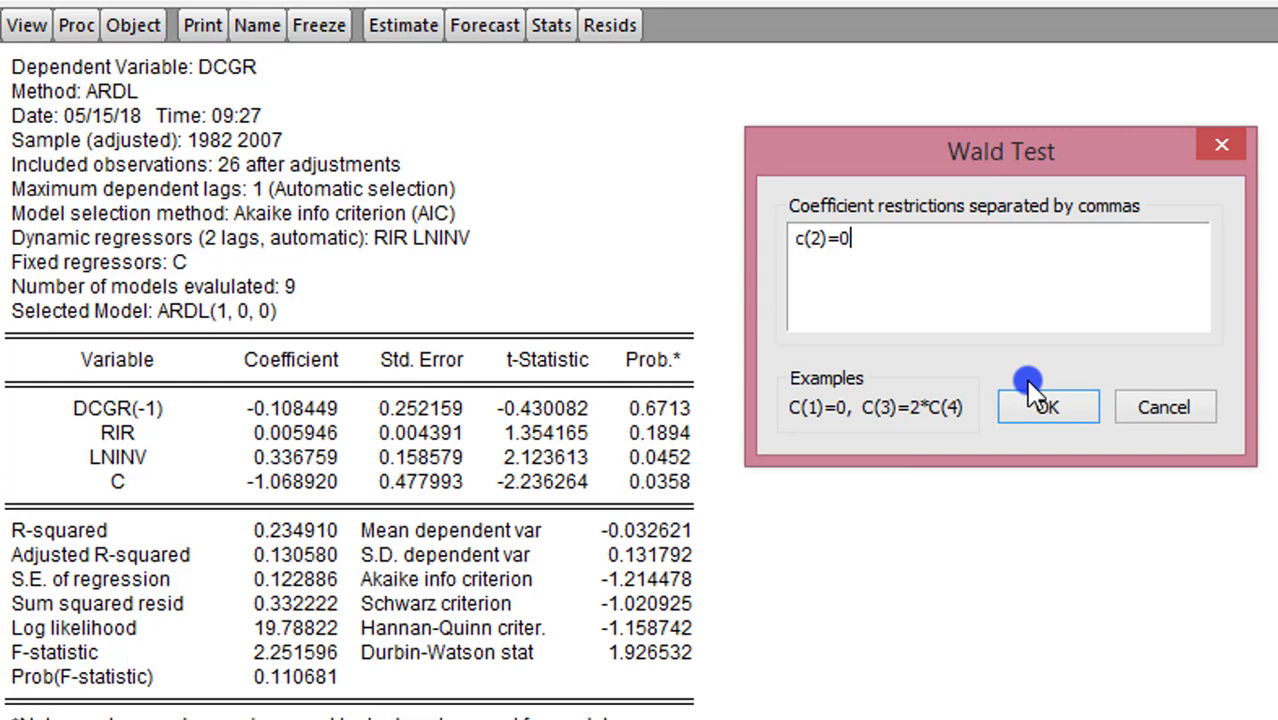
click(1047, 408)
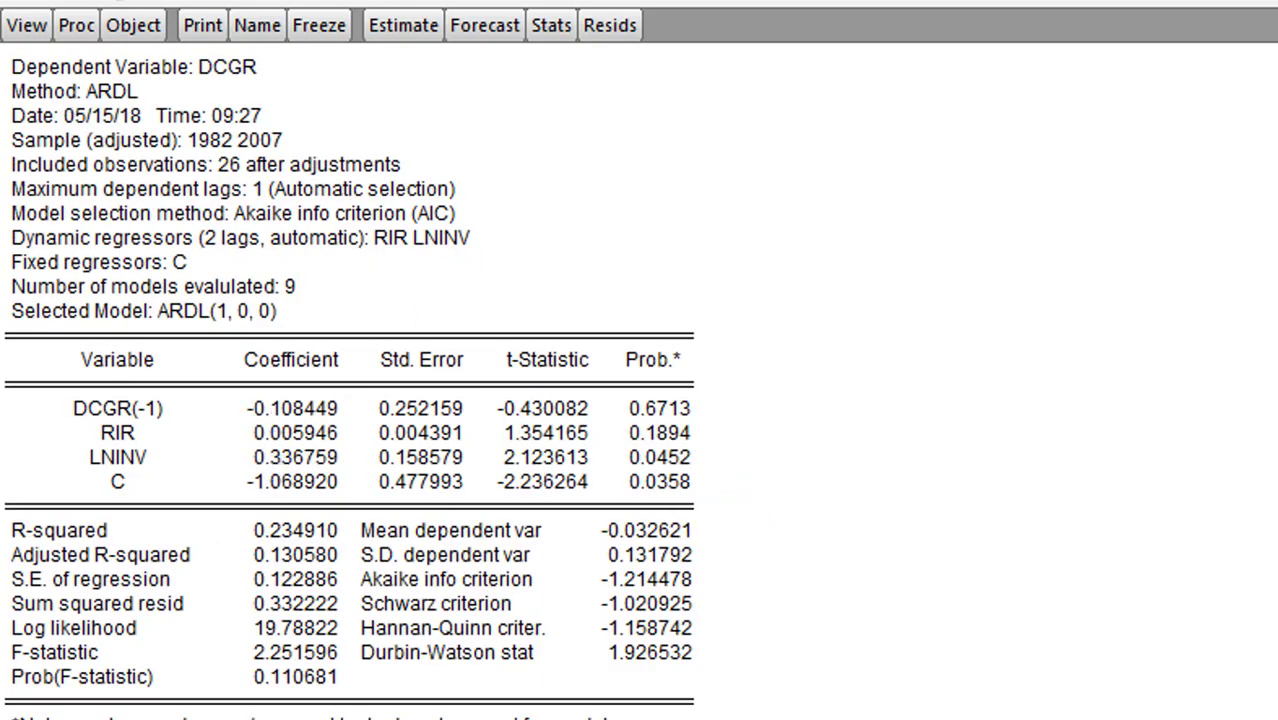
Review the c(2)=0 Wald result (p = 0.1894) and return toward the estimation output.
click(28, 25)
mouse_move(232, 333)
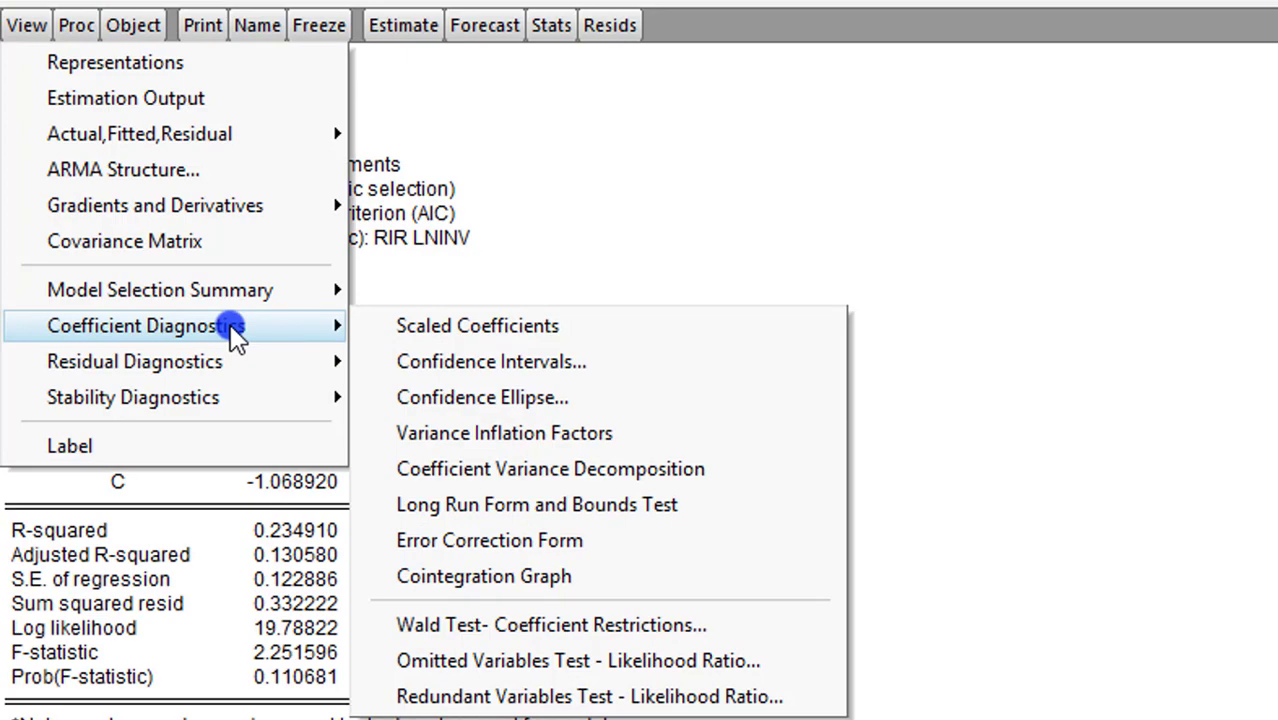
Run a Wald test restricting c(3)=0, giving F = 4.509730 and p = 0.0452.
click(573, 626)
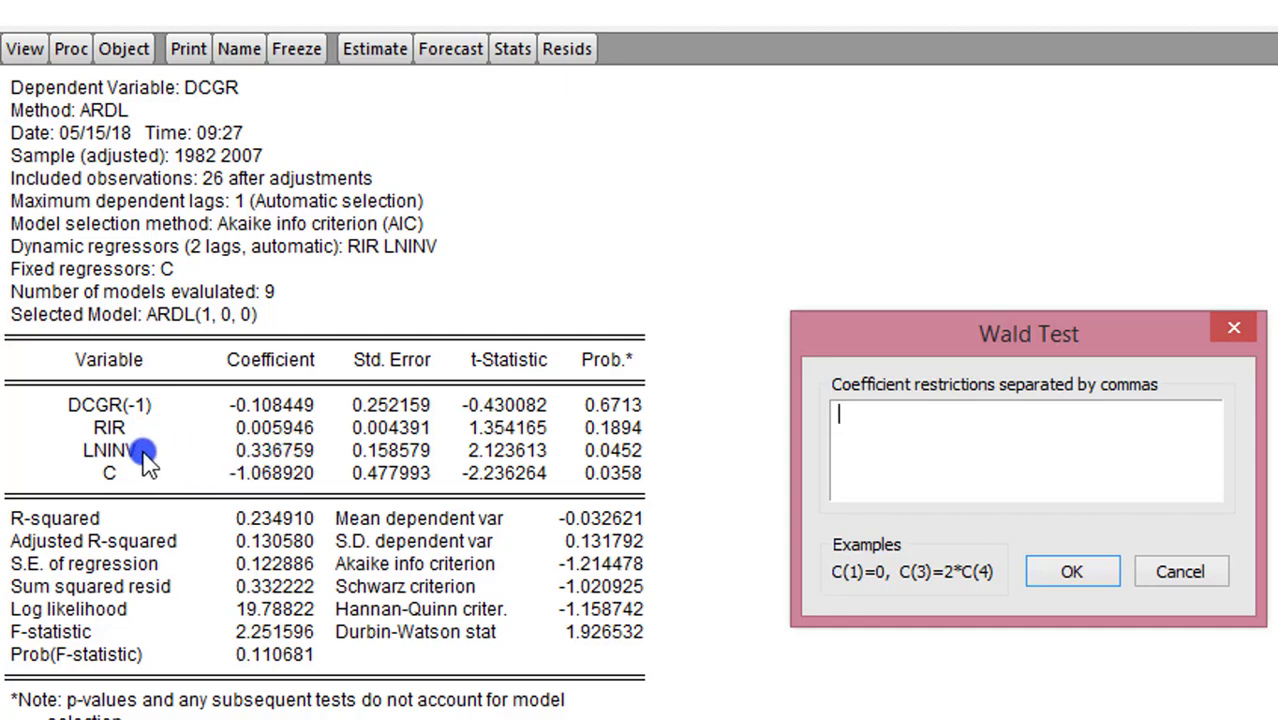
text(c(3)=0)
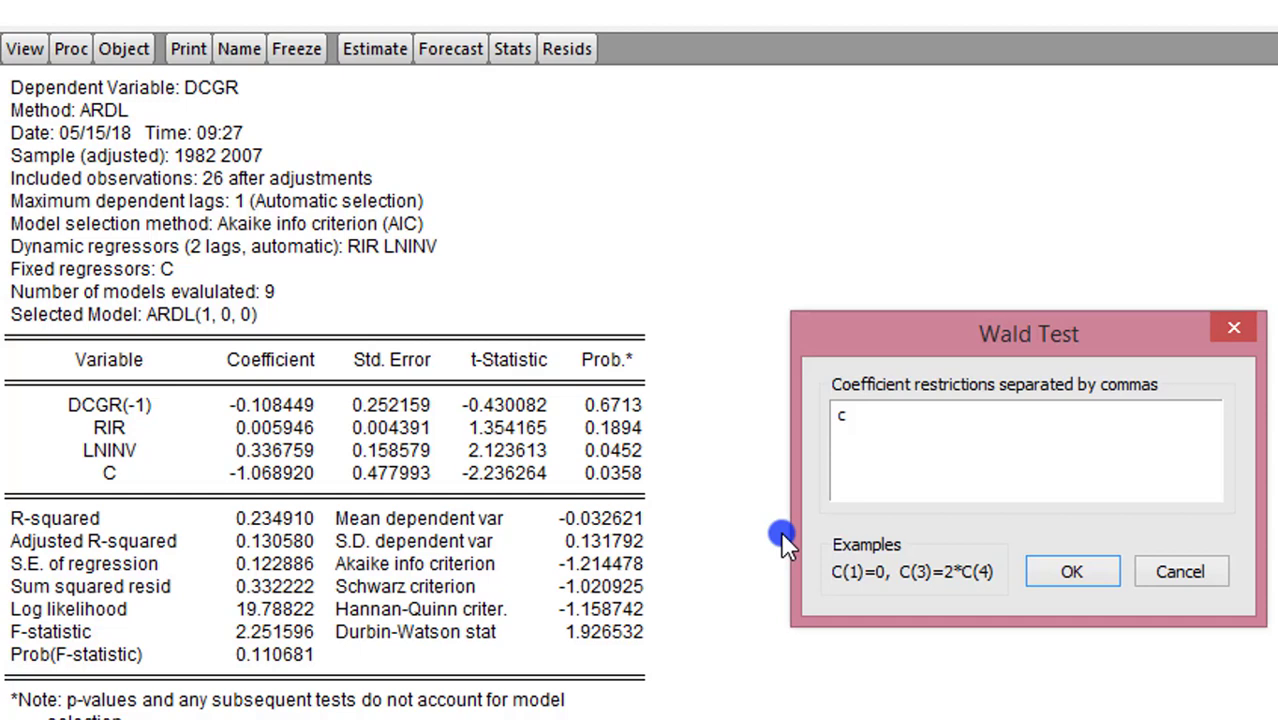
click(1078, 574)
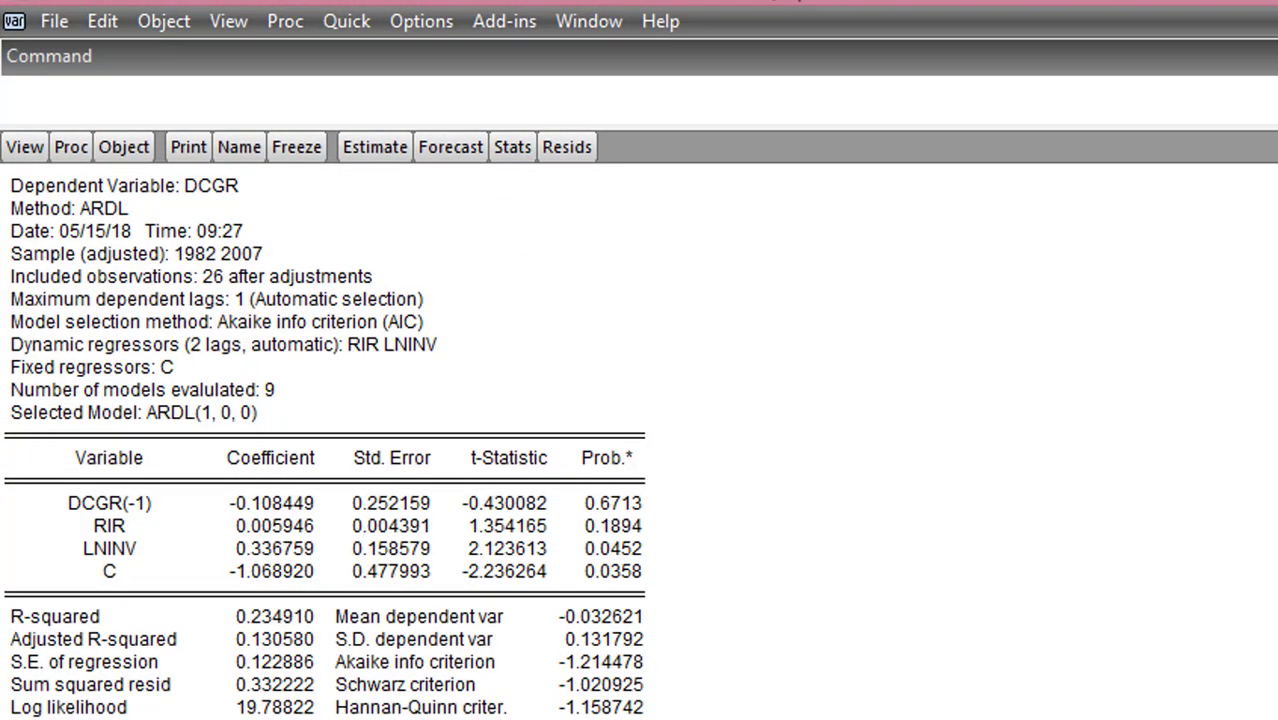
click(347, 21)
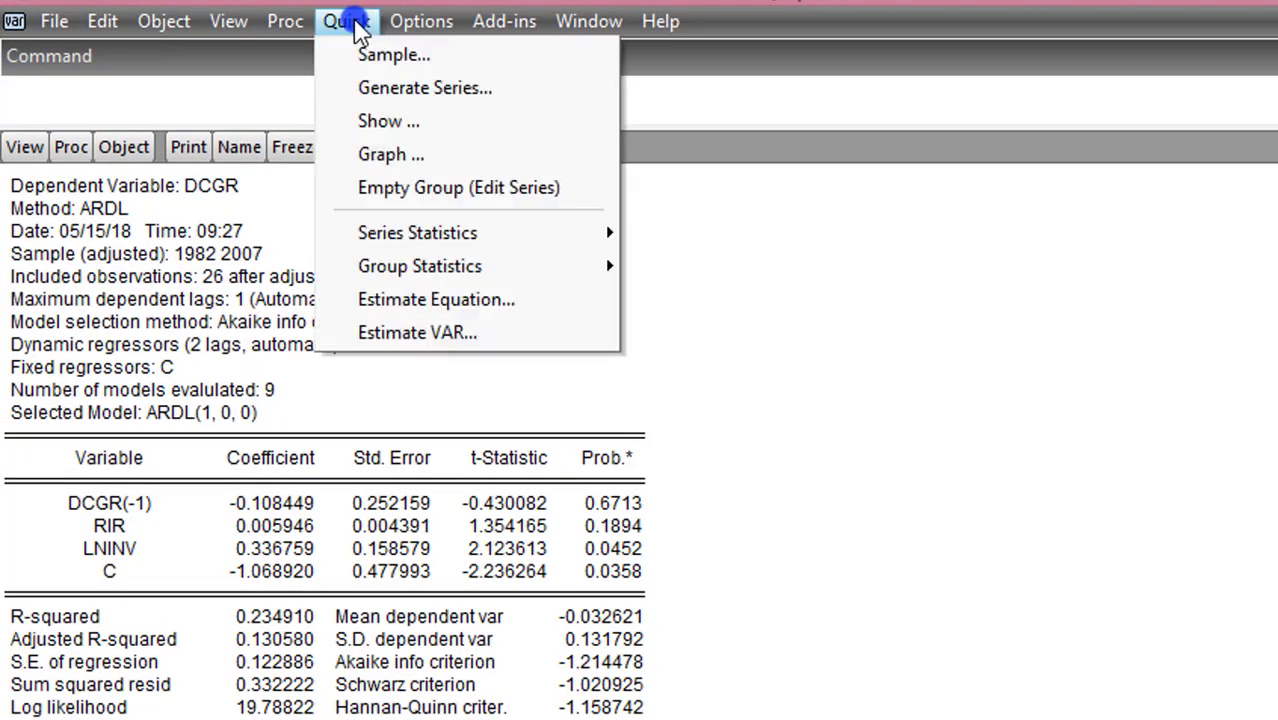
Estimate the RIR ARDL with a constant, max 2 RIR lags and 1 regressor lag.
click(436, 299)
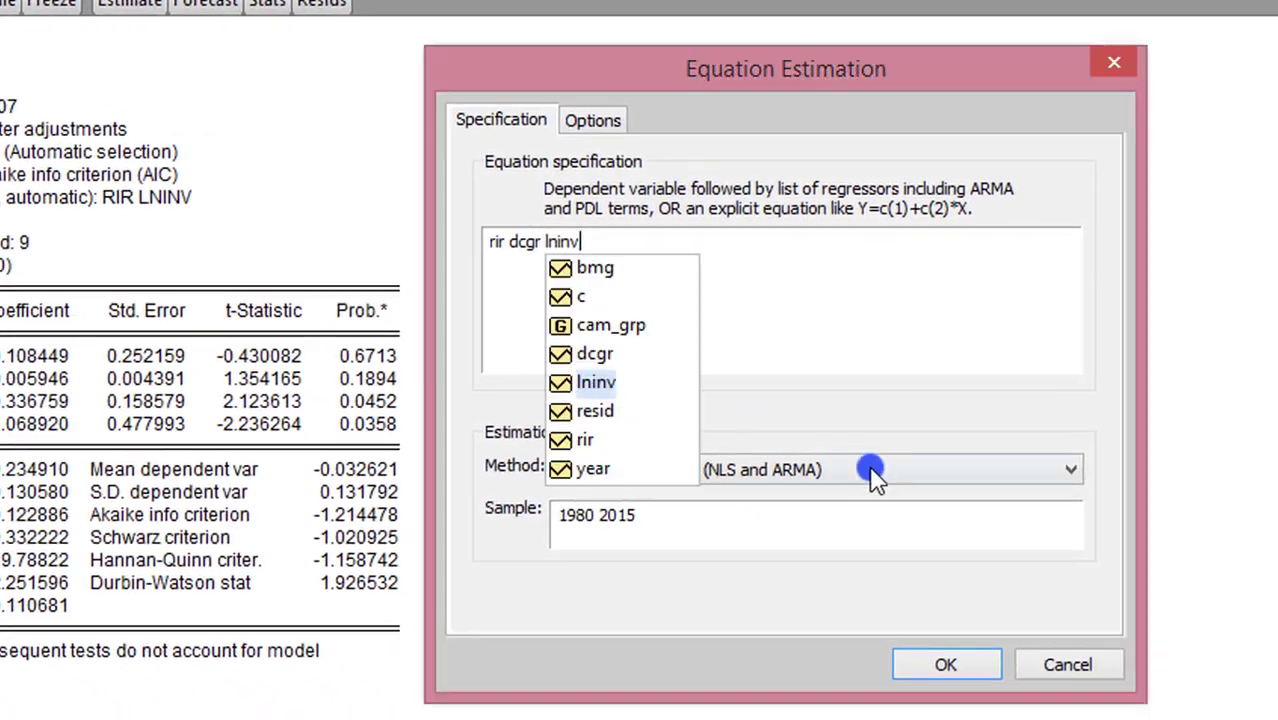
click(871, 470)
click(873, 470)
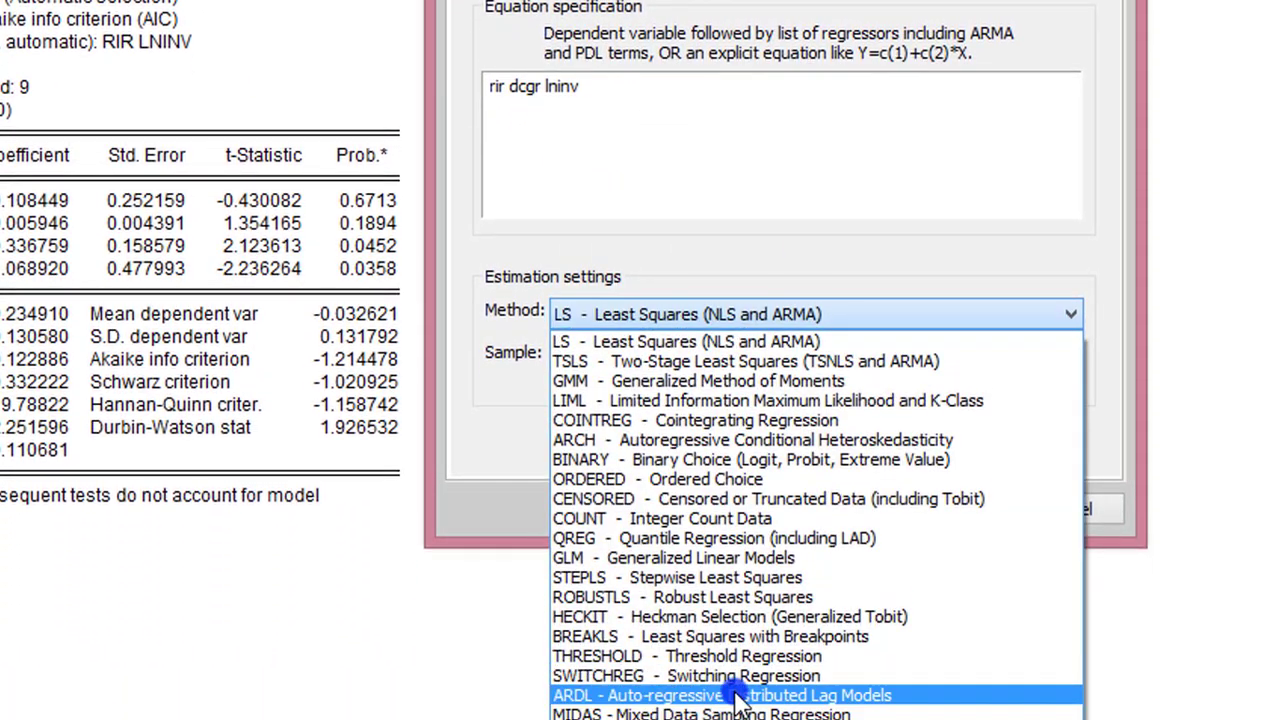
click(737, 695)
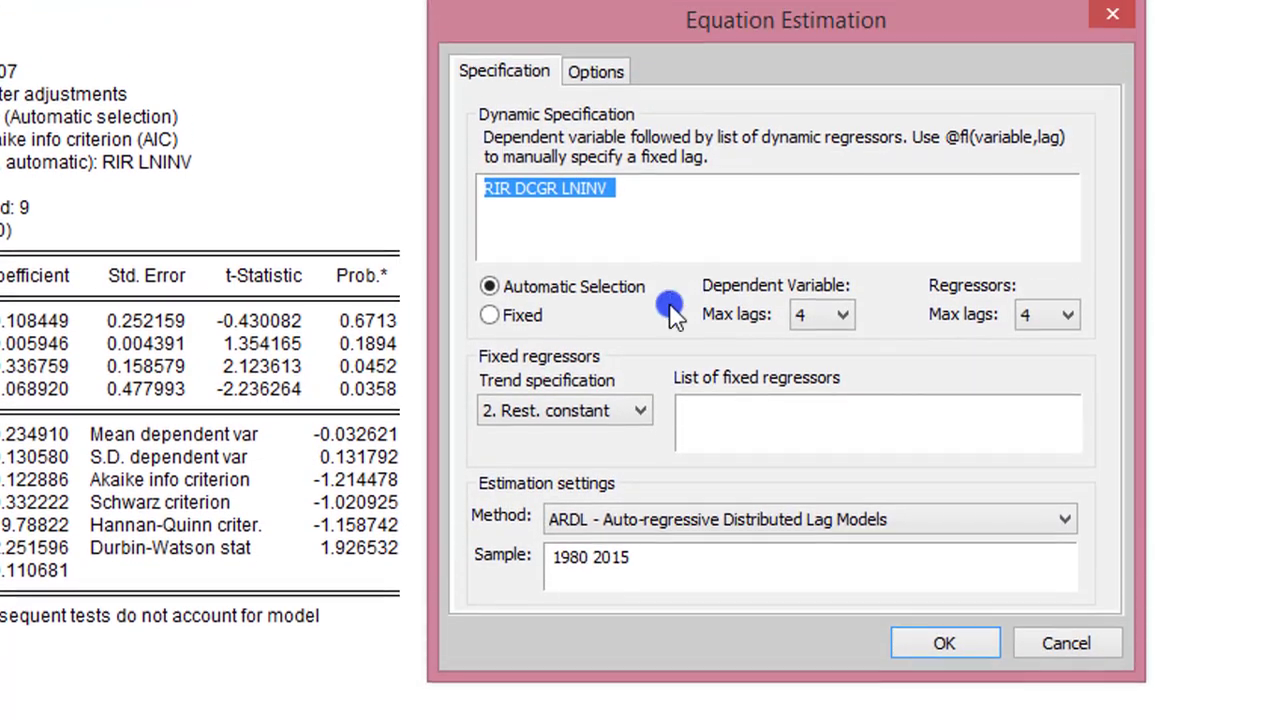
click(645, 412)
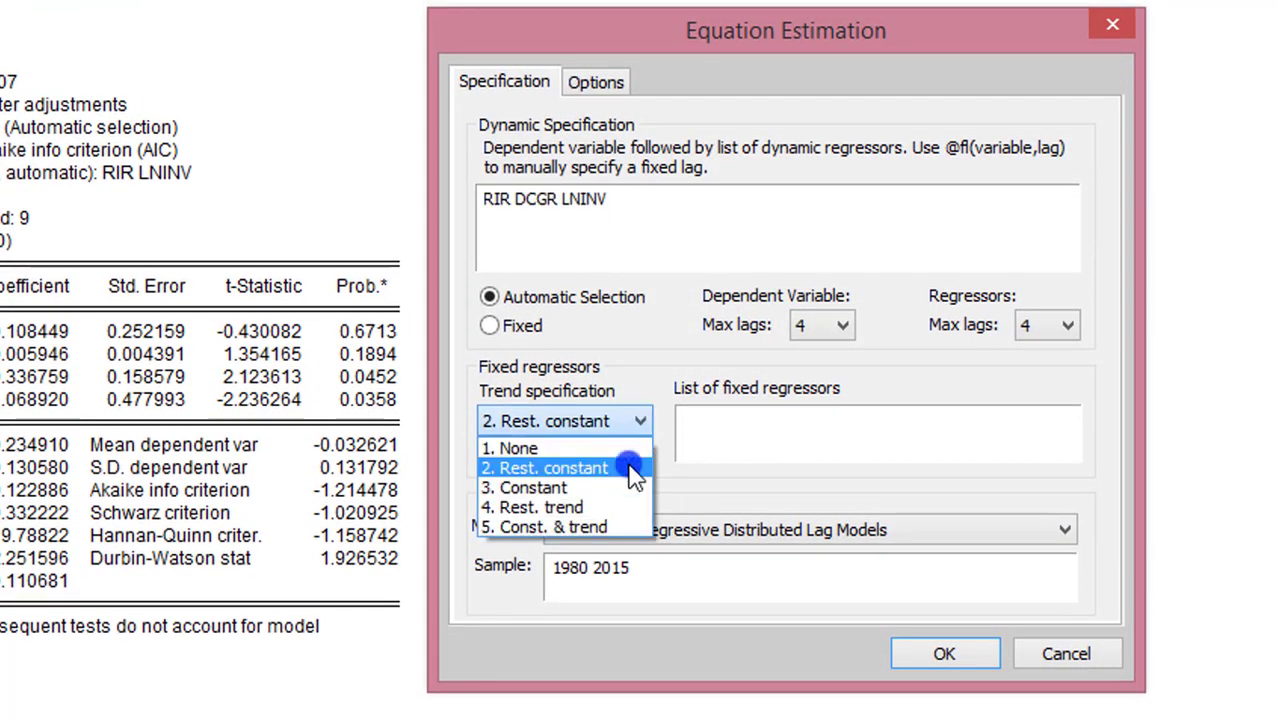
click(628, 488)
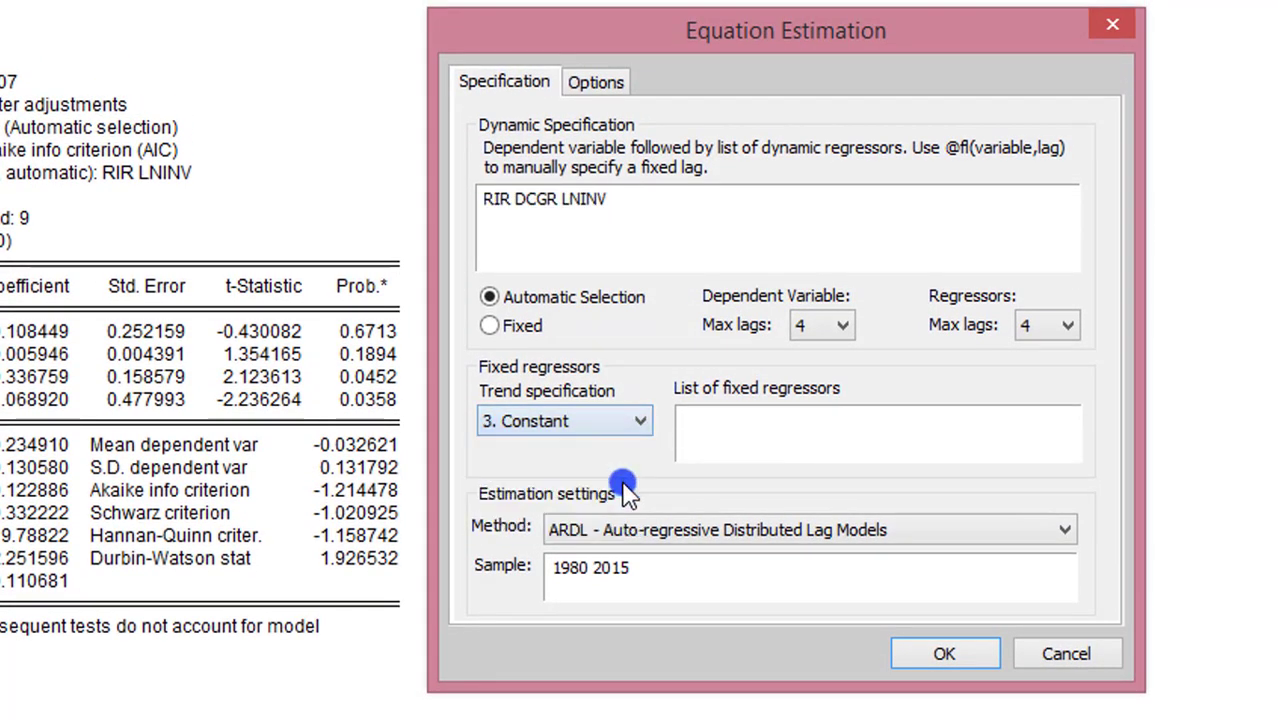
click(840, 328)
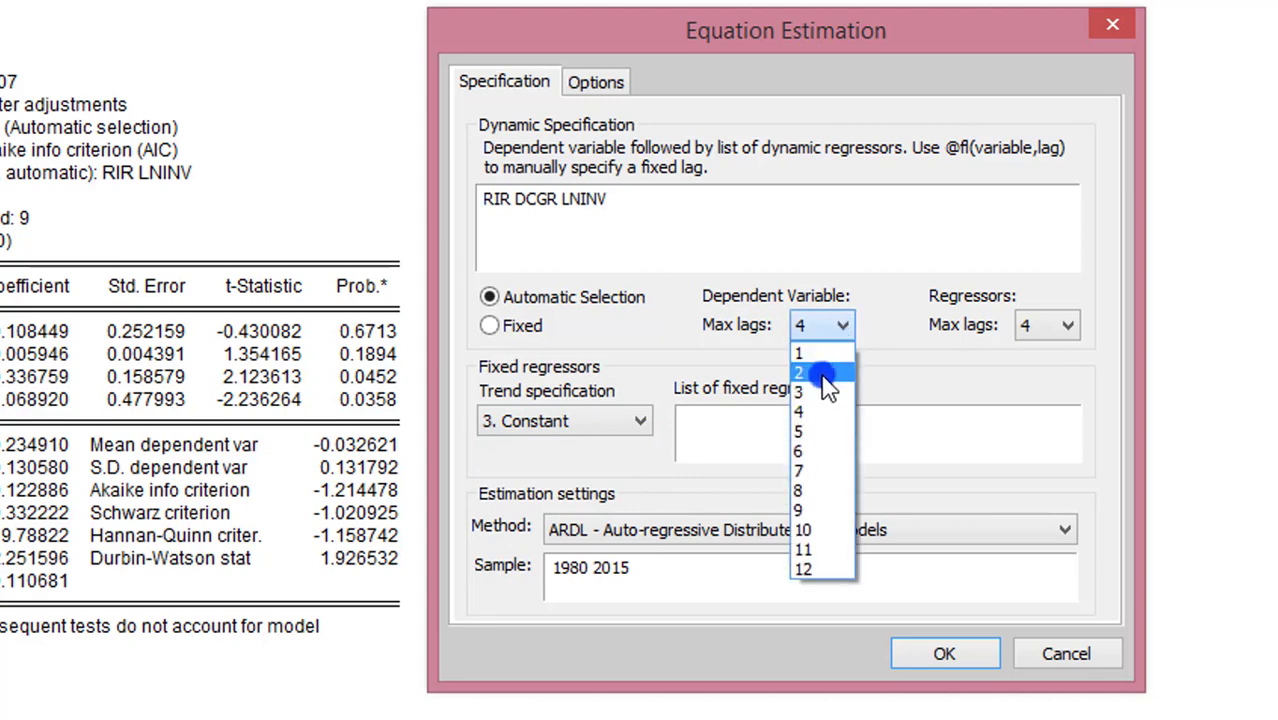
click(820, 373)
click(1066, 324)
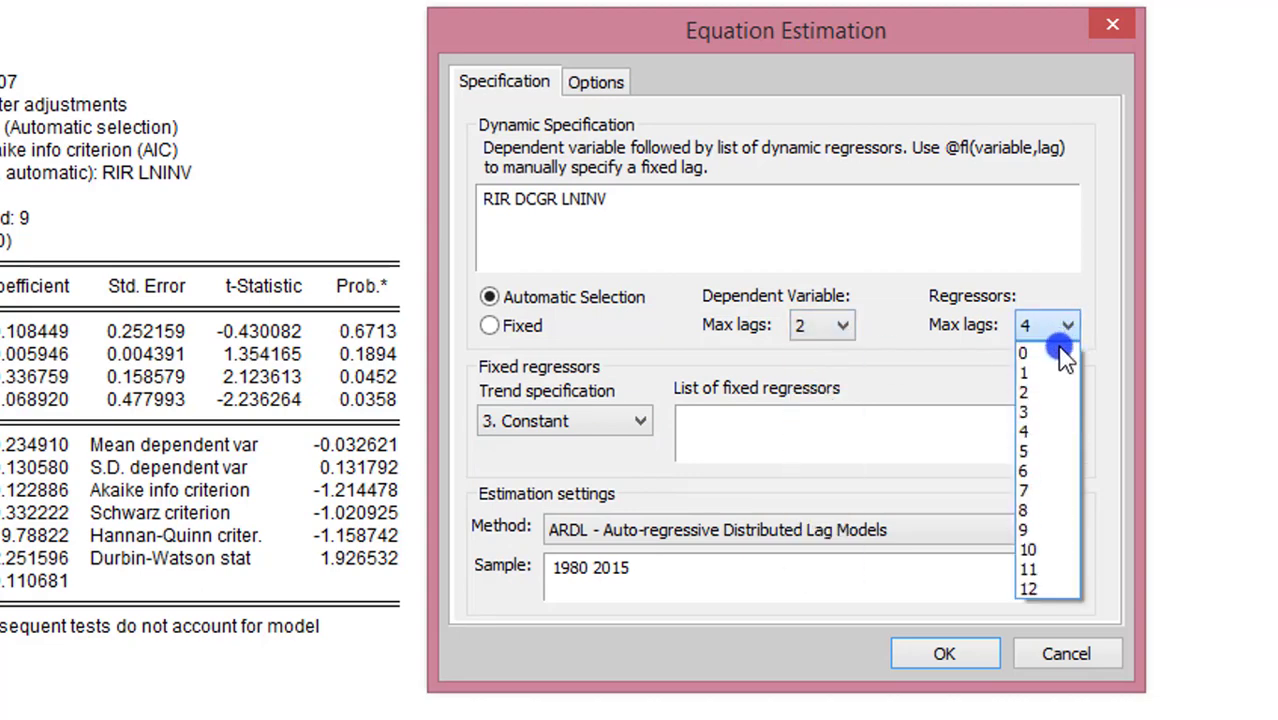
click(1056, 373)
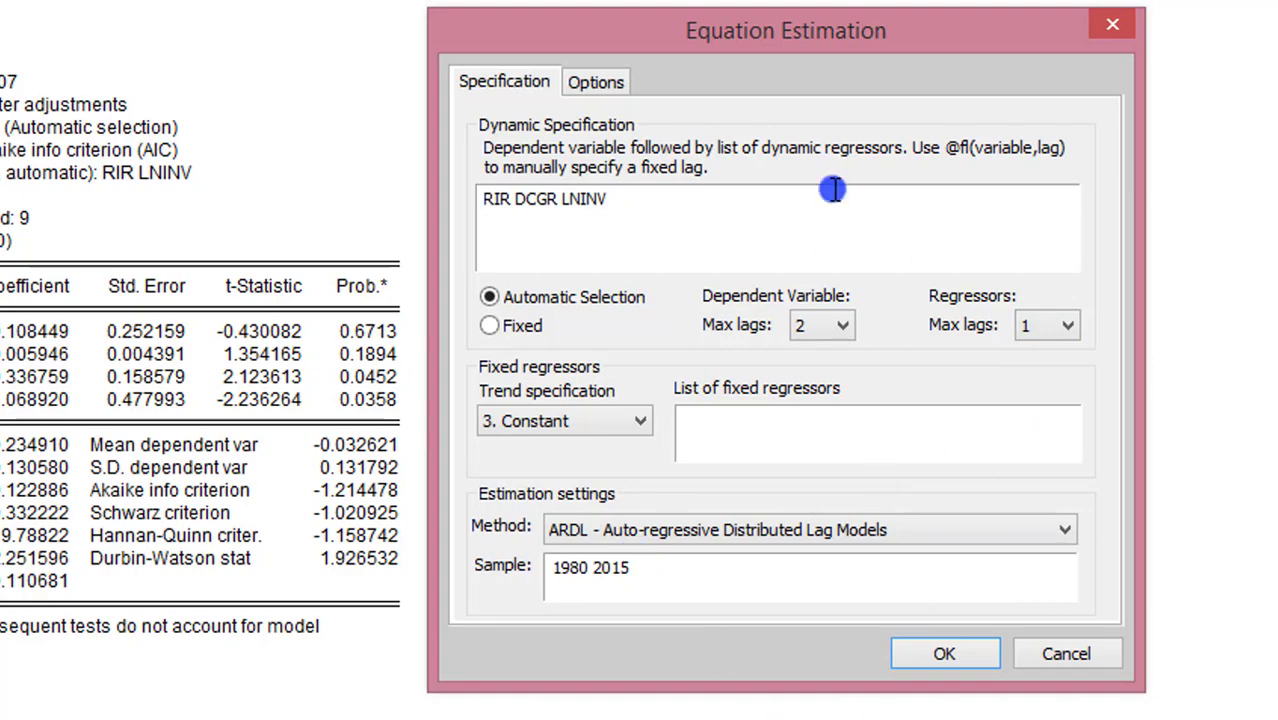
click(944, 653)
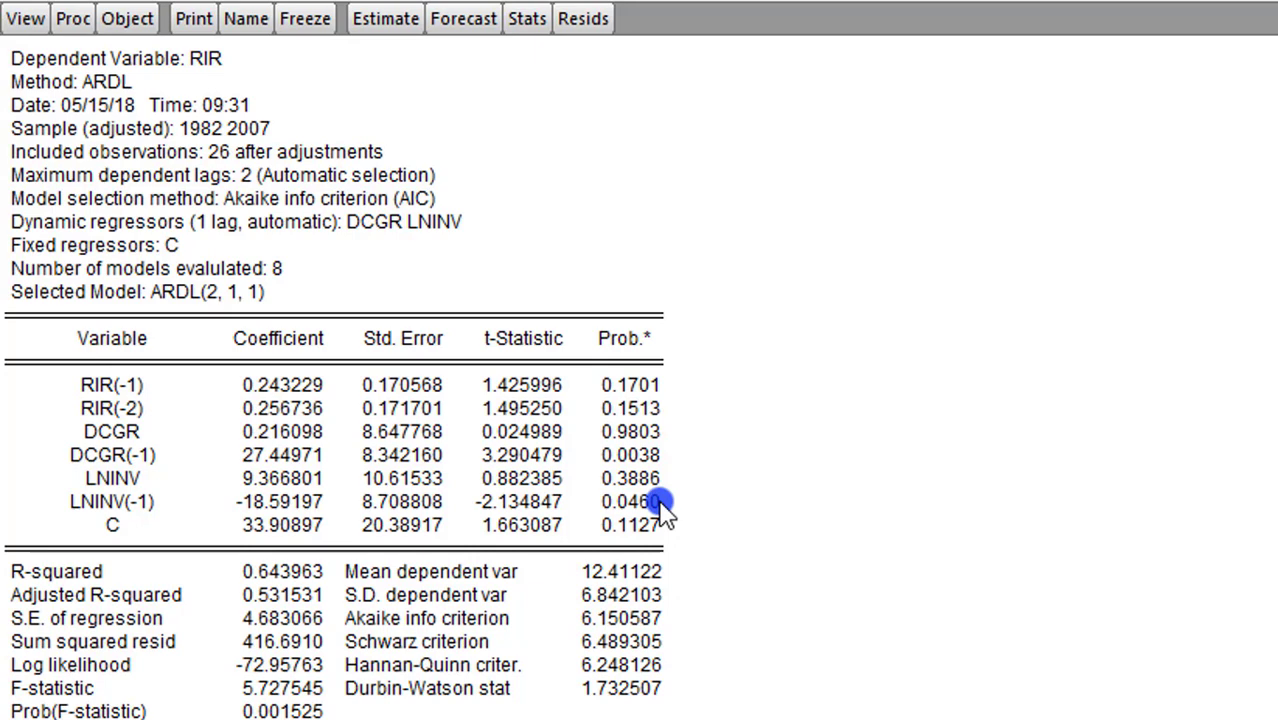
Run a joint Wald test of c(3)=c(4)=0 on the RIR ARDL equation.
click(25, 18)
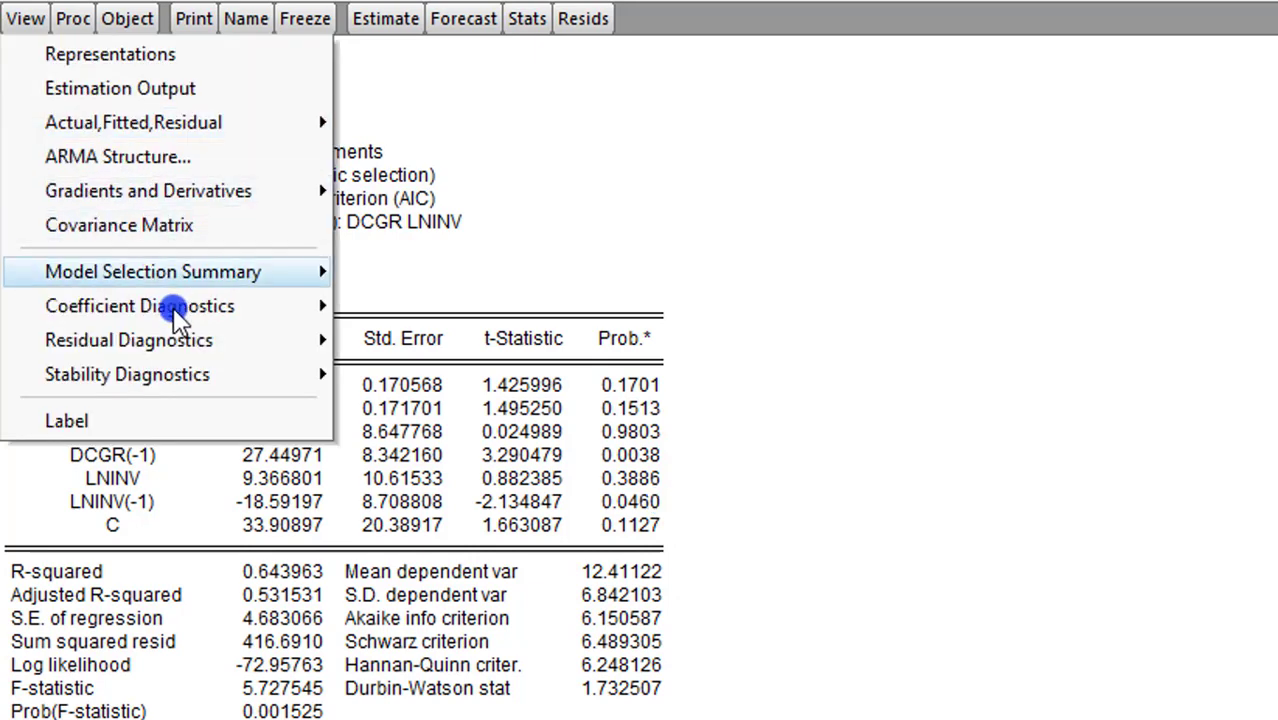
mouse_move(190, 310)
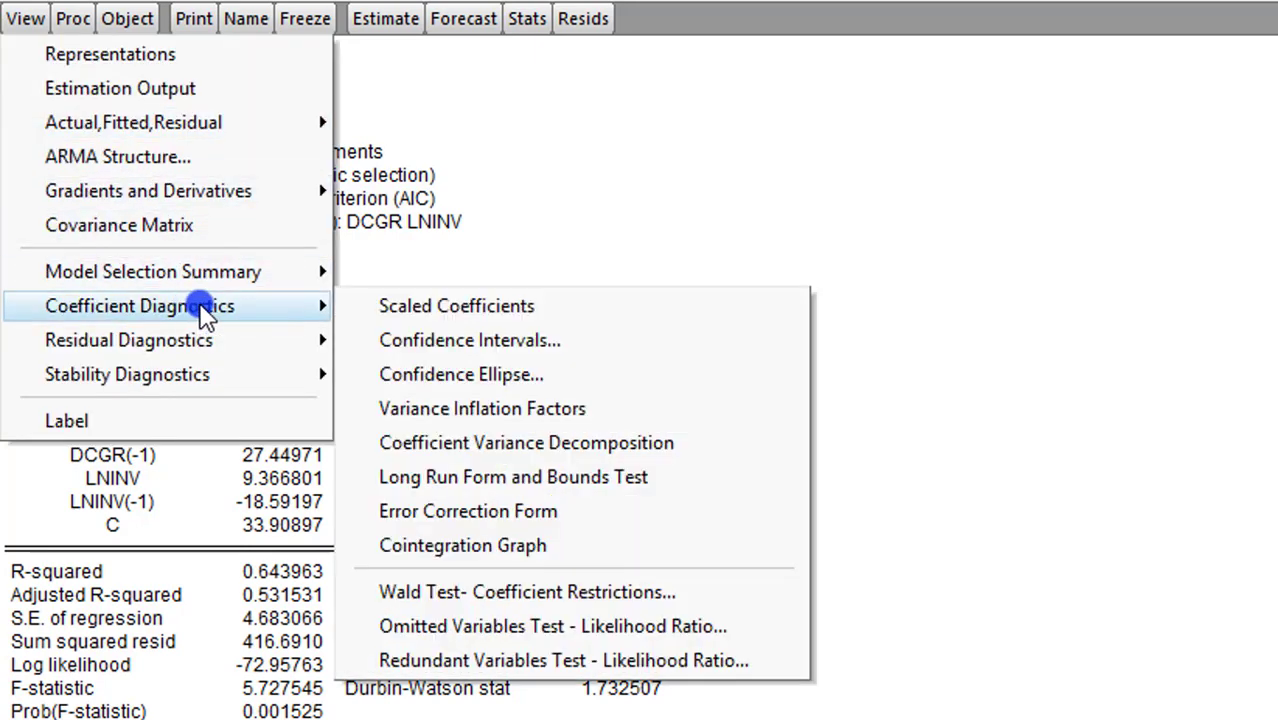
click(665, 592)
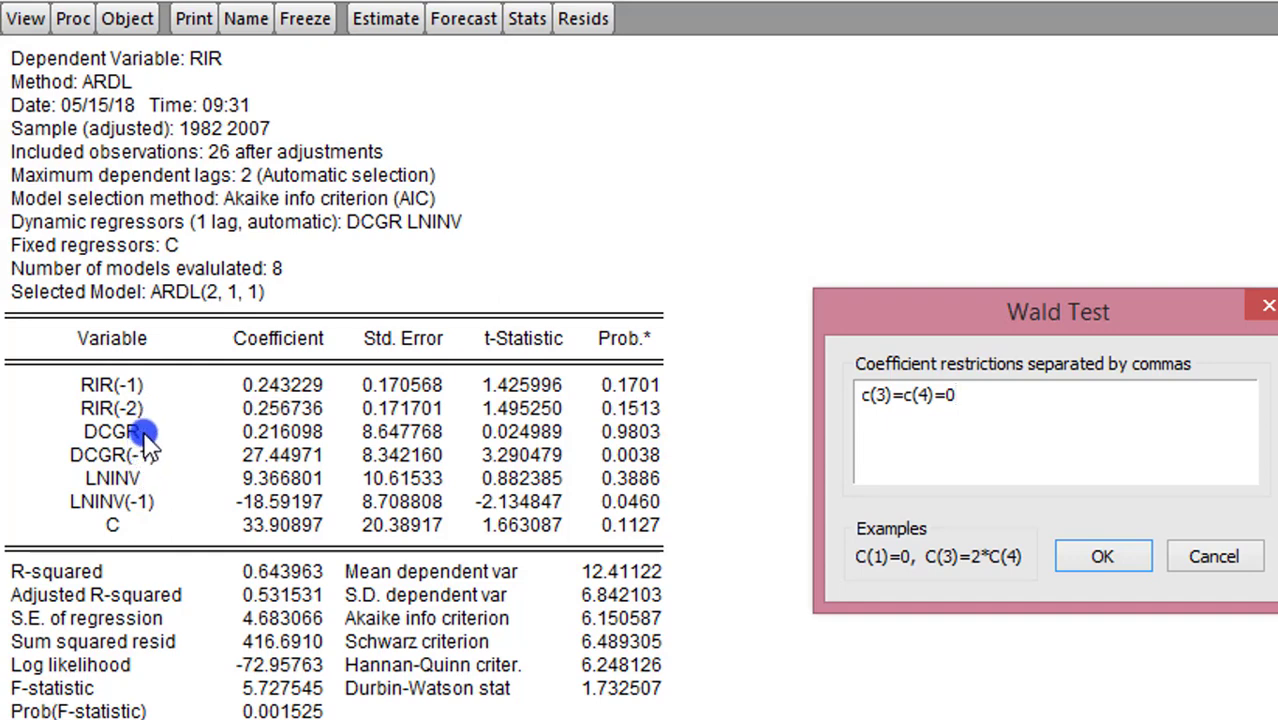
click(1119, 551)
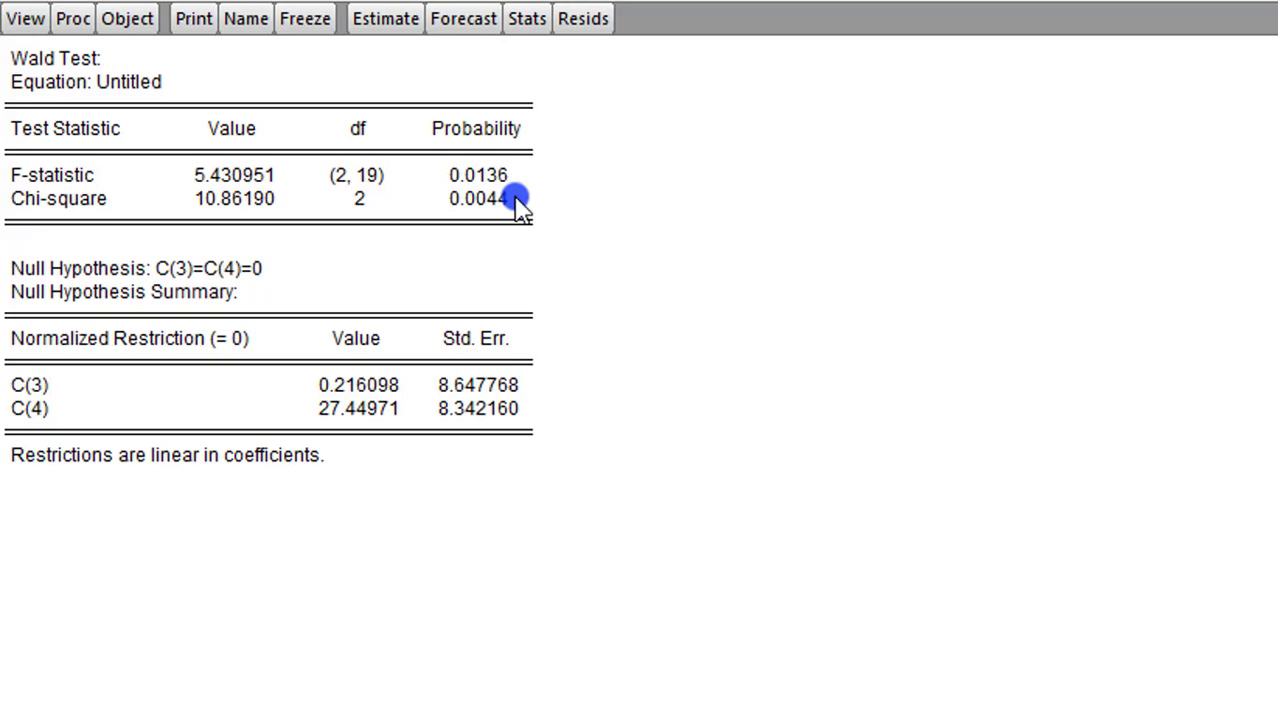
Switch the RIR equation back to its ARDL(2, 1, 1) estimation output.
click(25, 18)
click(86, 90)
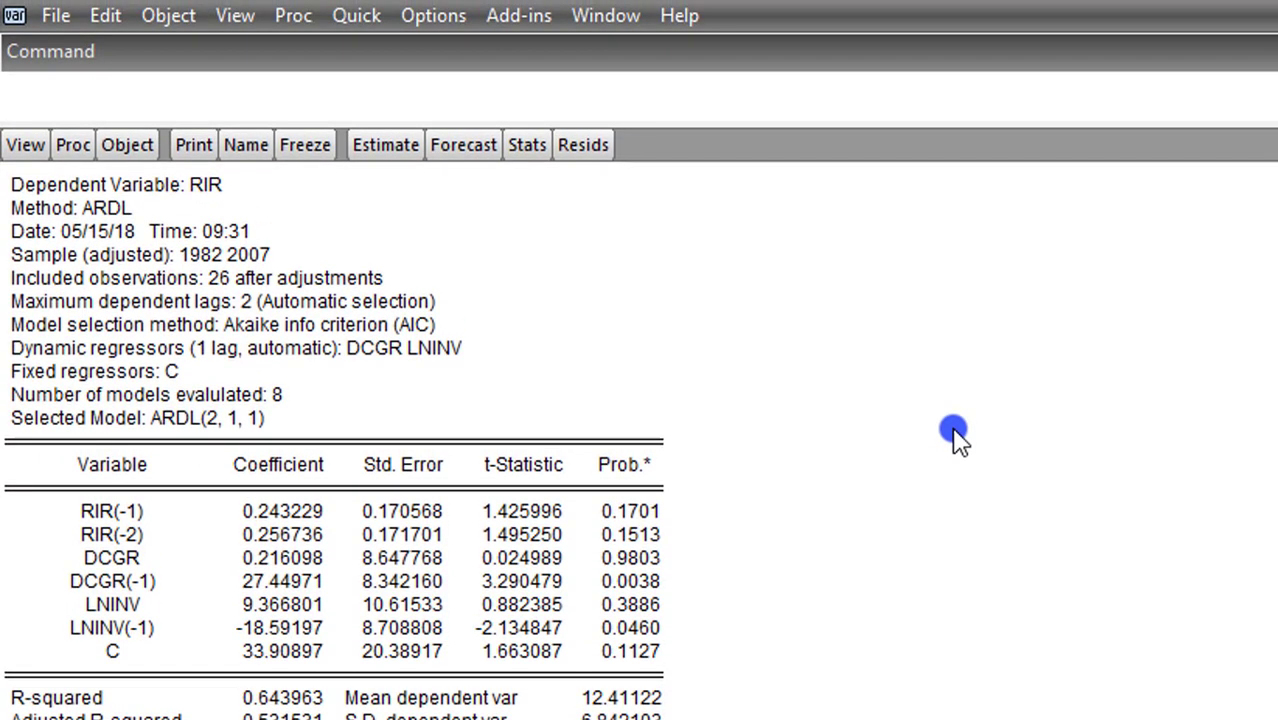
Estimate 'lninv dcgr rir' by ARDL with a constant, LNINV max lag 1, regressor max lag 2.
click(356, 15)
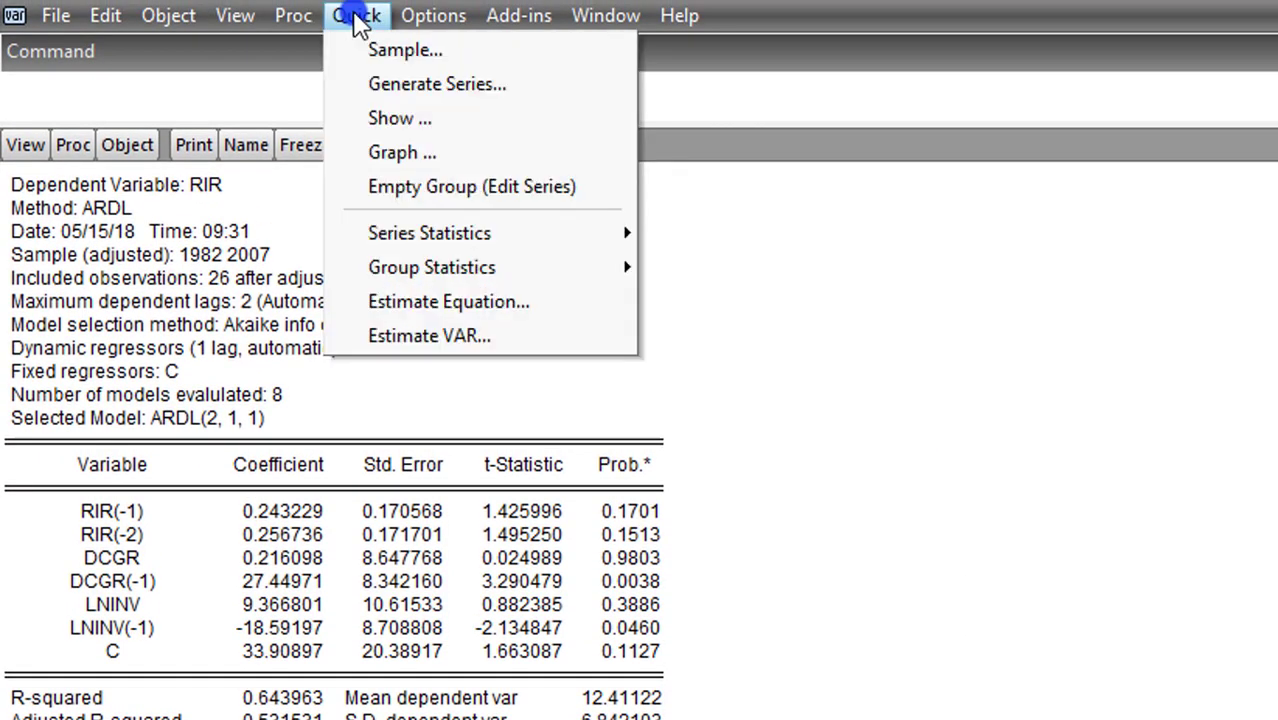
click(494, 310)
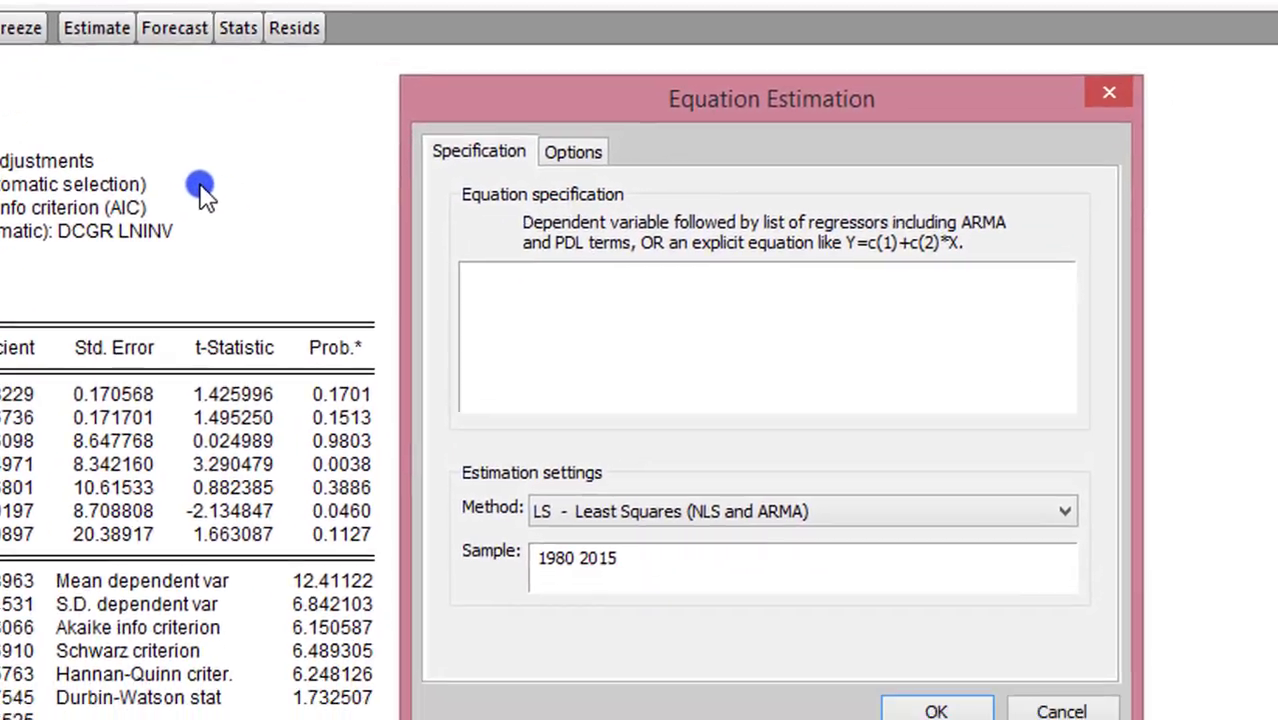
text(lninv dcgr rir)
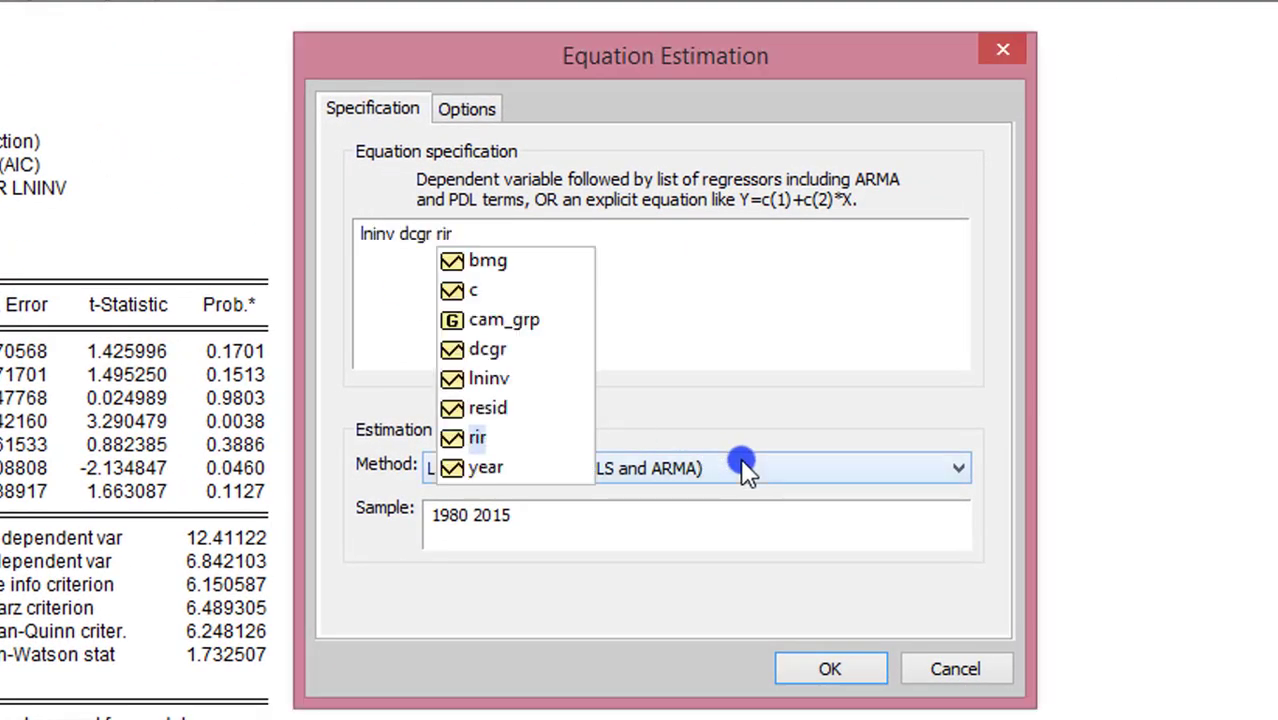
click(740, 468)
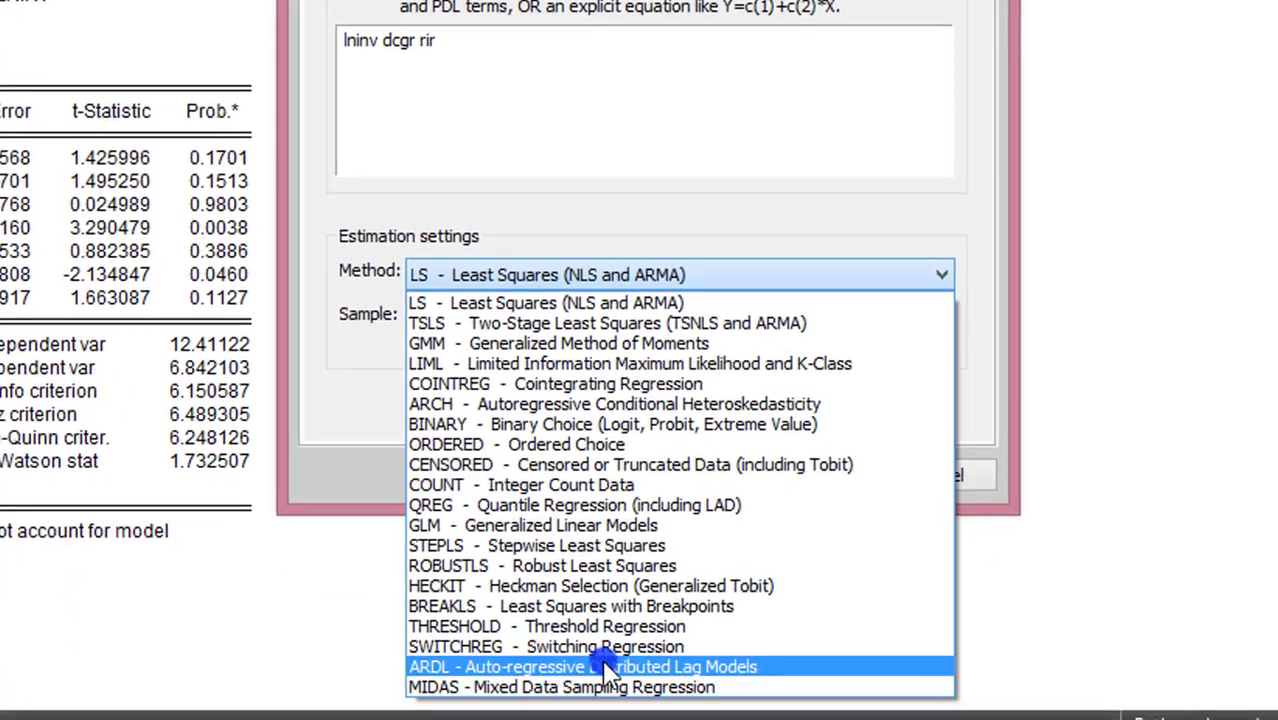
click(604, 668)
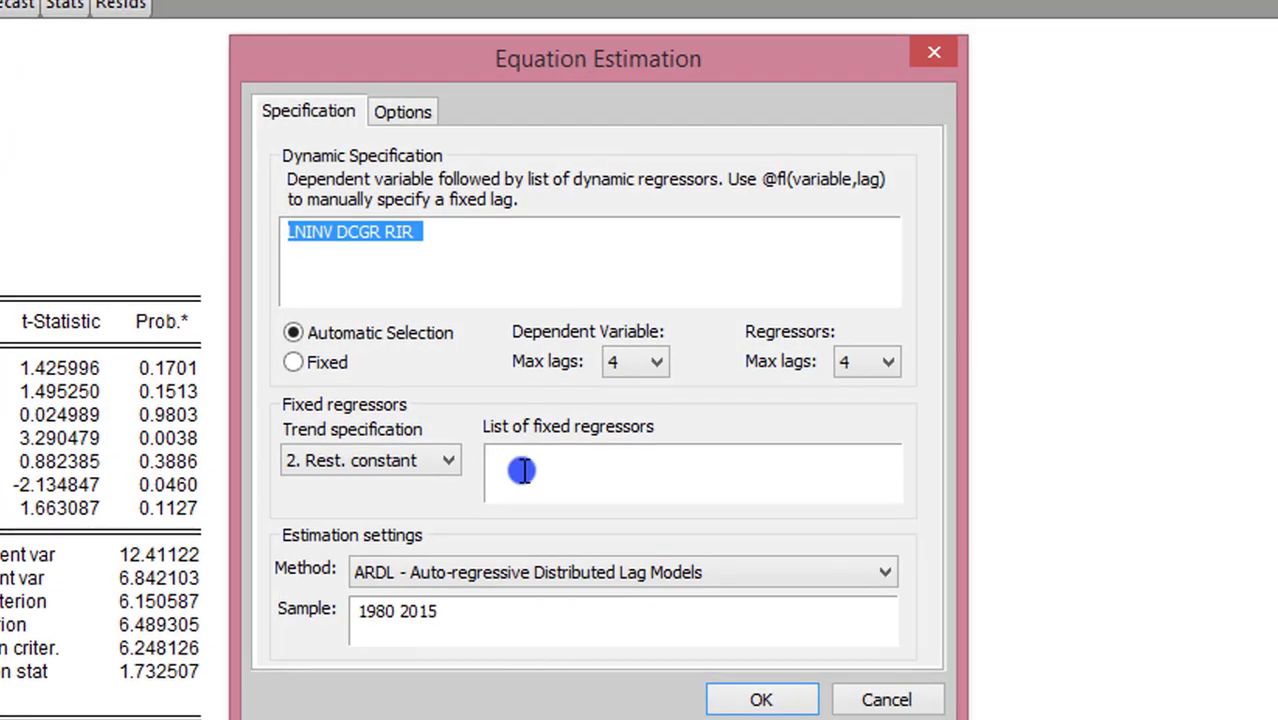
click(453, 462)
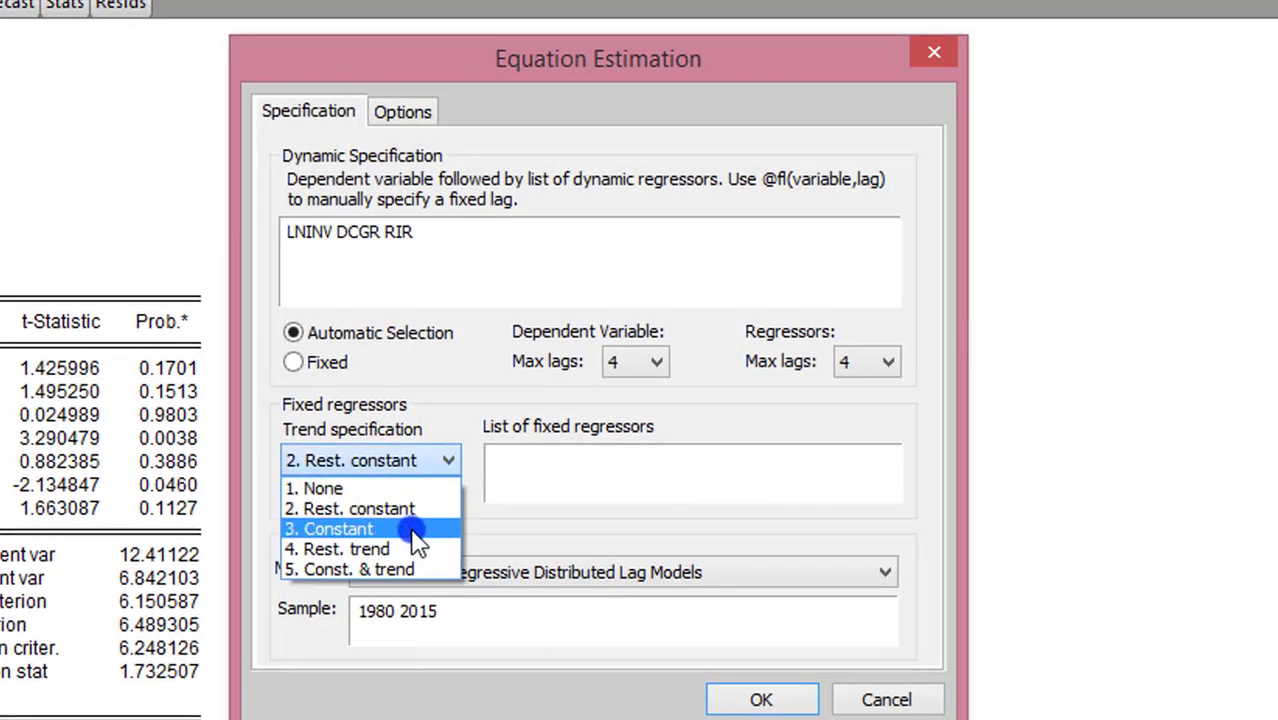
click(450, 526)
click(652, 363)
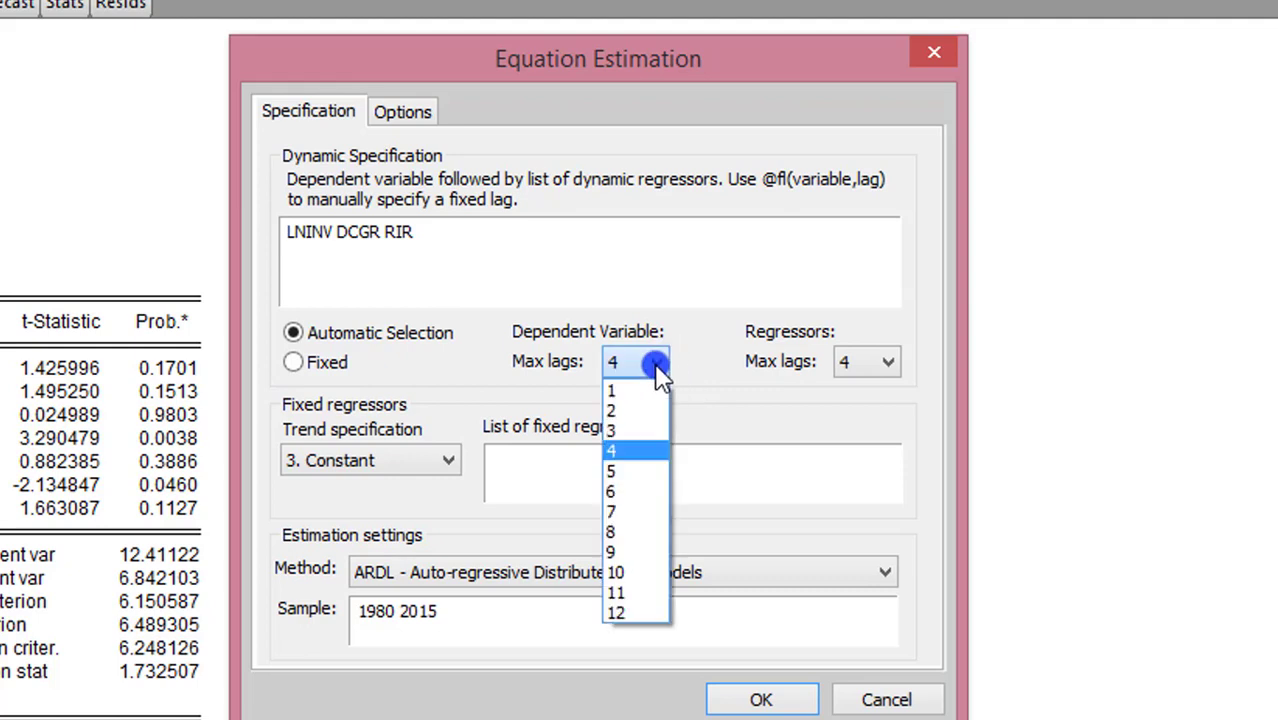
click(641, 392)
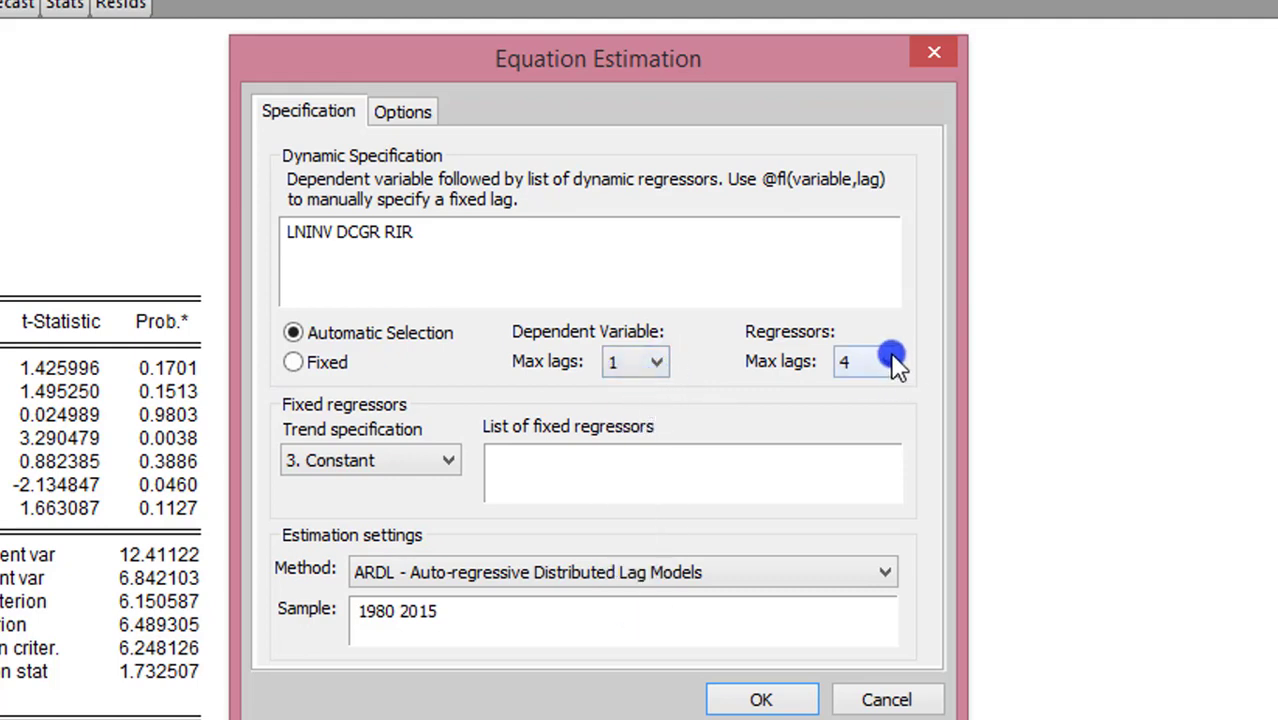
click(890, 362)
click(858, 431)
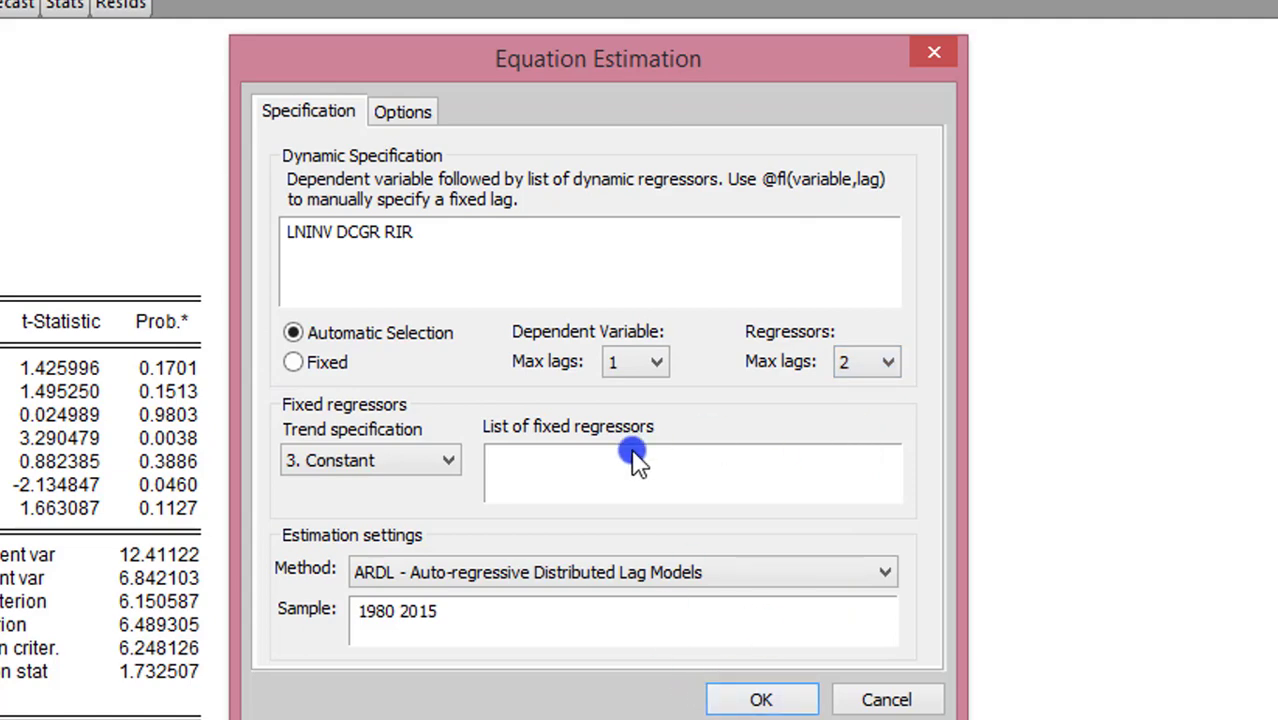
click(870, 690)
Confirm deleting the untitled equation so the LNINV ARDL(1, 0, 2) output appears.
click(553, 451)
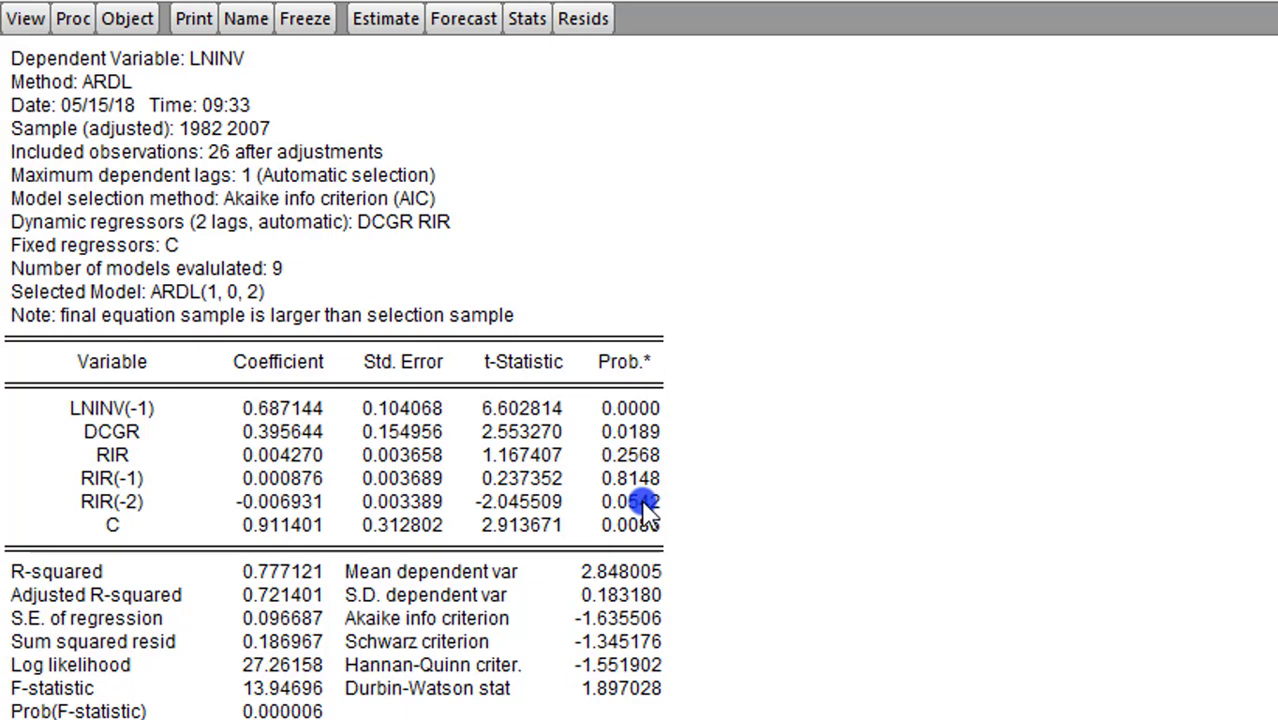
mouse_move(166, 310)
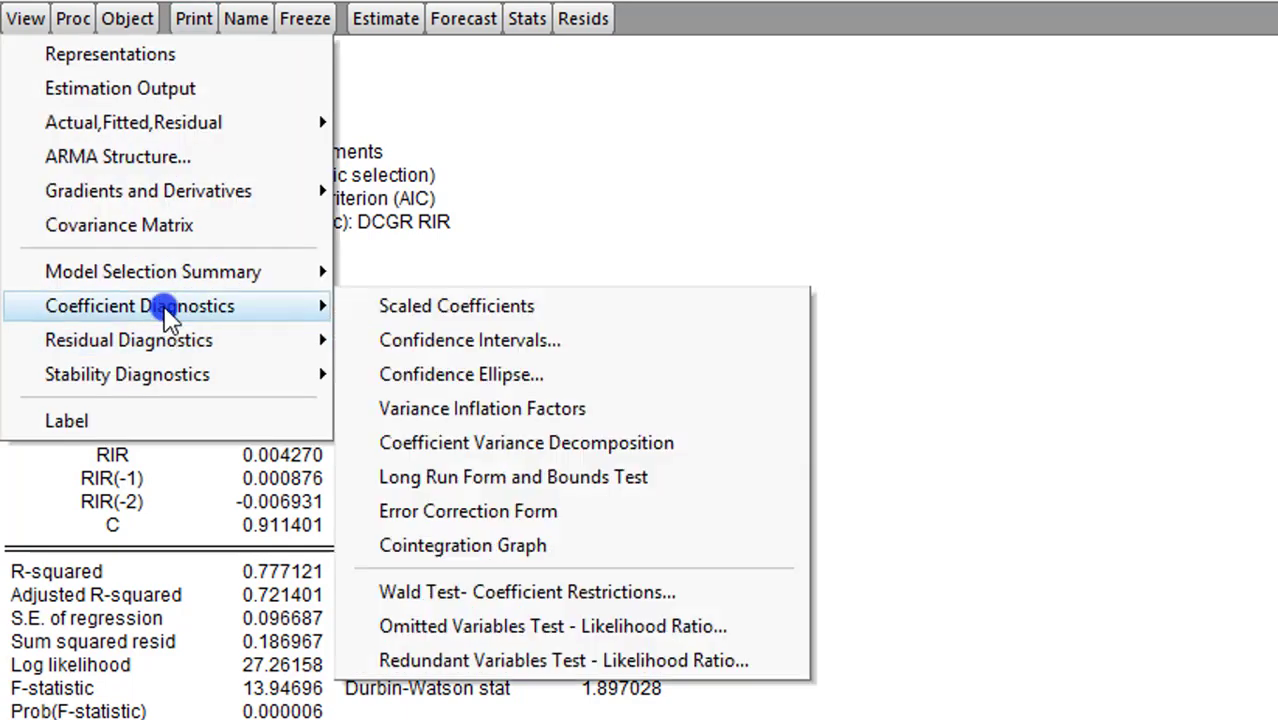
Run a Wald coefficient-restriction test of C(2)=0 on the LNINV equation.
click(636, 592)
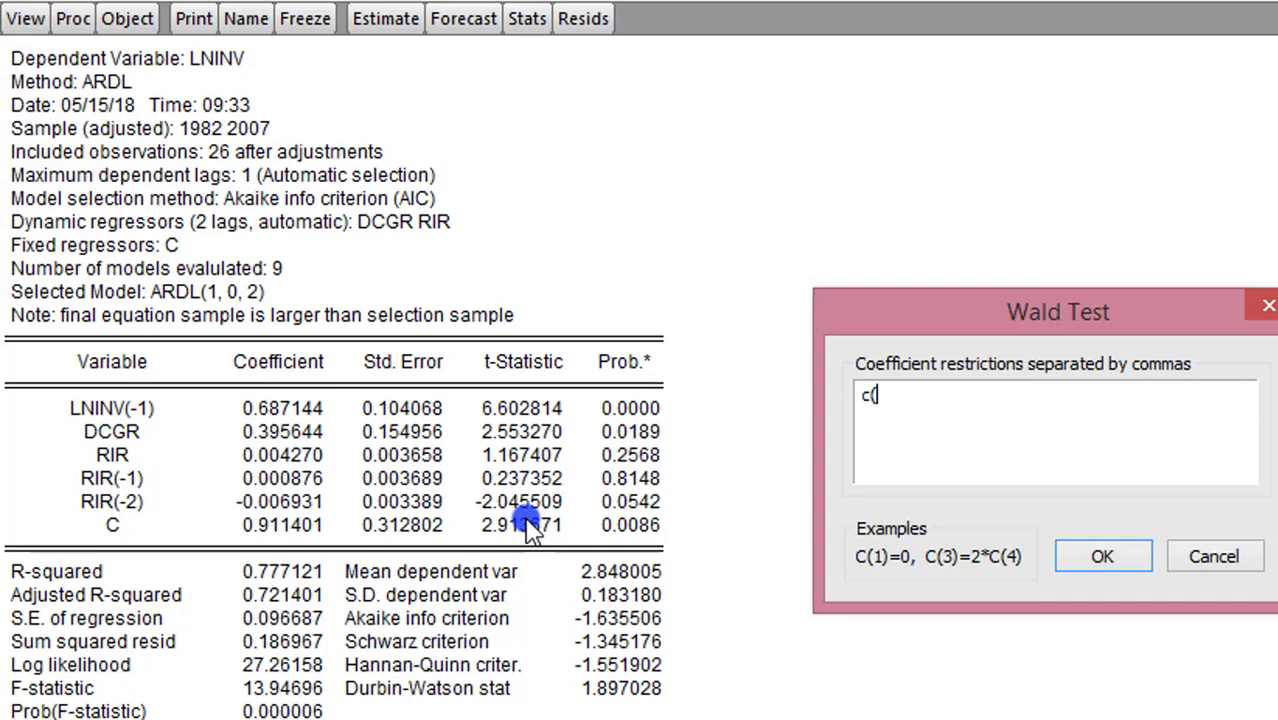
text(2)=0)
click(1102, 556)
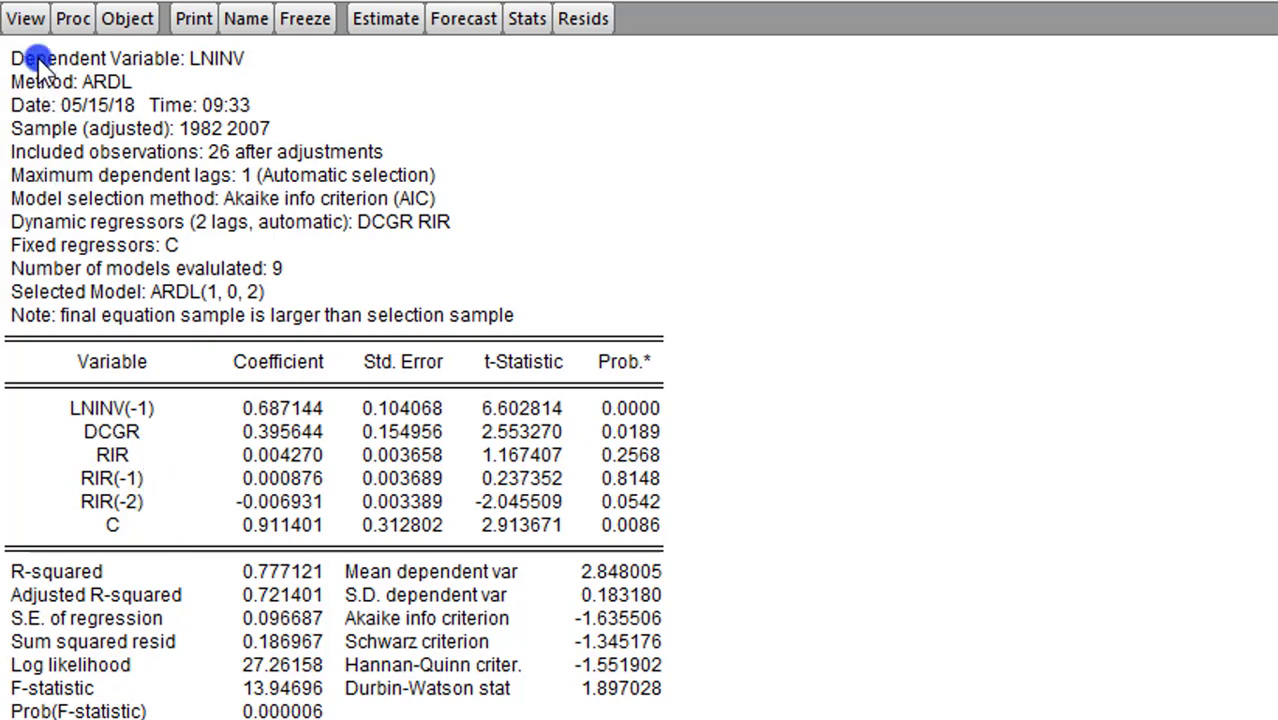
Run a Wald test of C(3)=C(4)=C(5)=0, giving F = 1.602088, p = 0.2204.
click(25, 18)
mouse_move(180, 310)
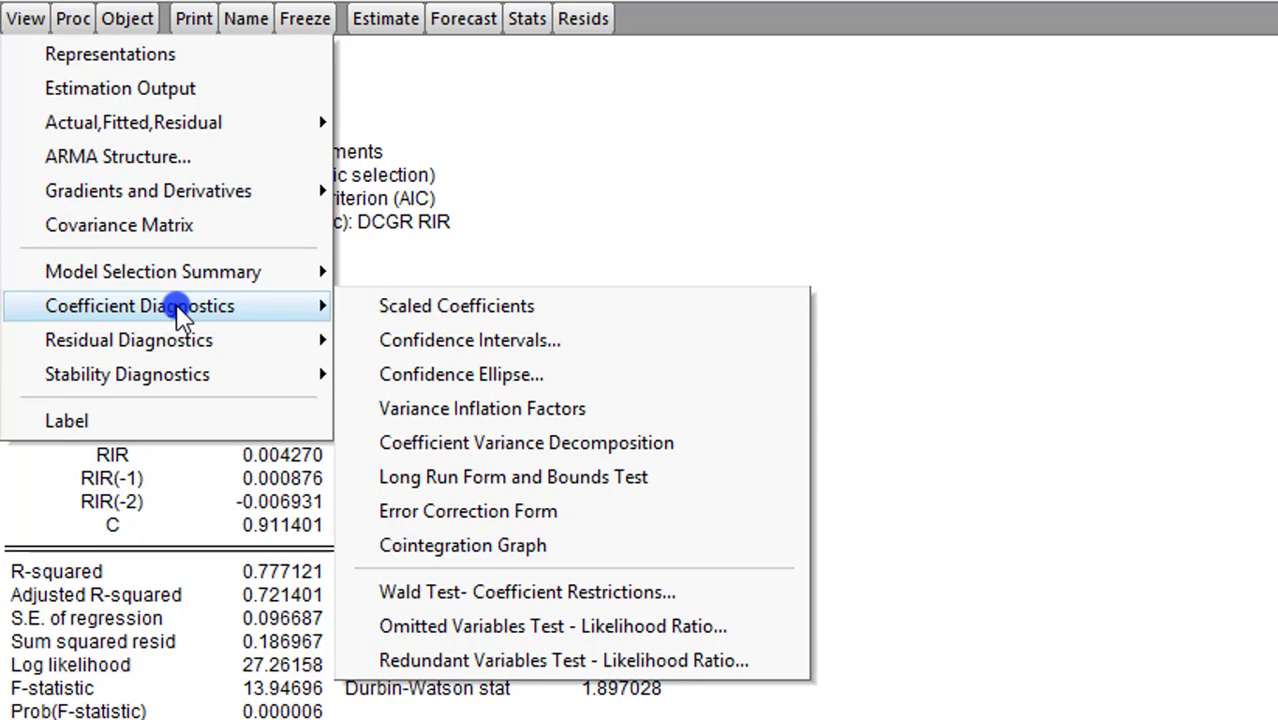
click(470, 592)
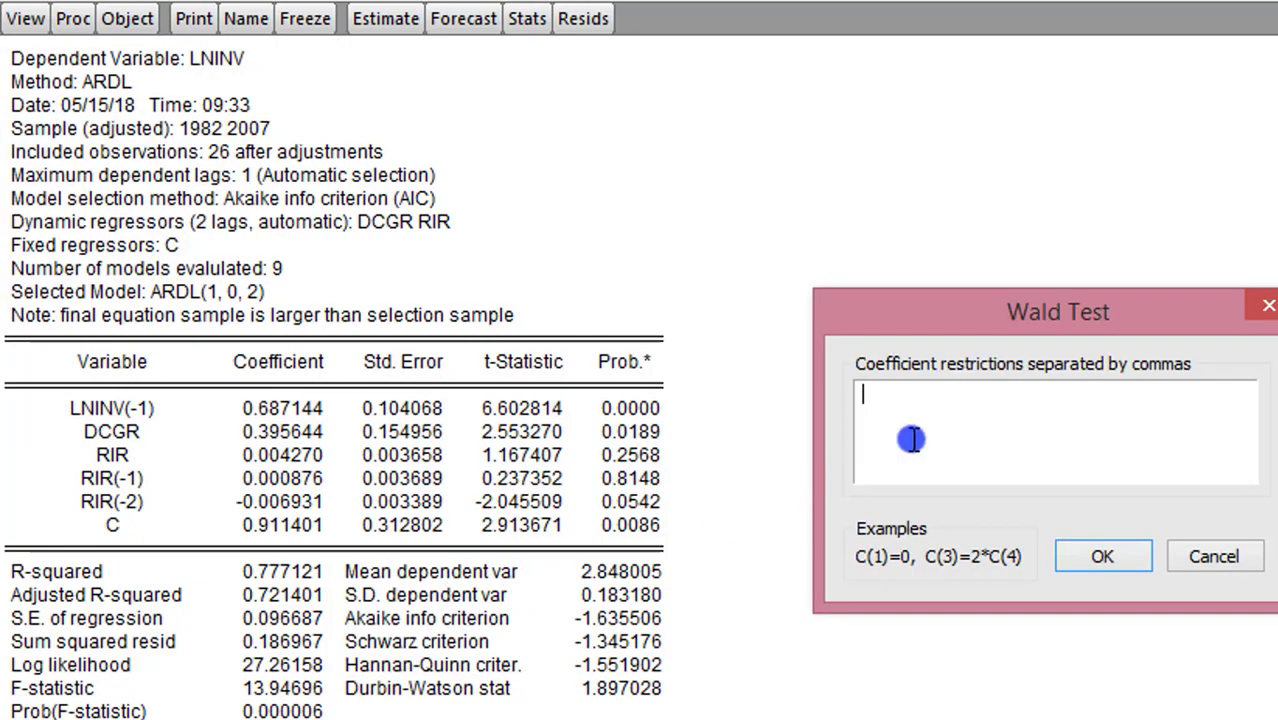
text(c(3)=c(4)=c(5)=0)
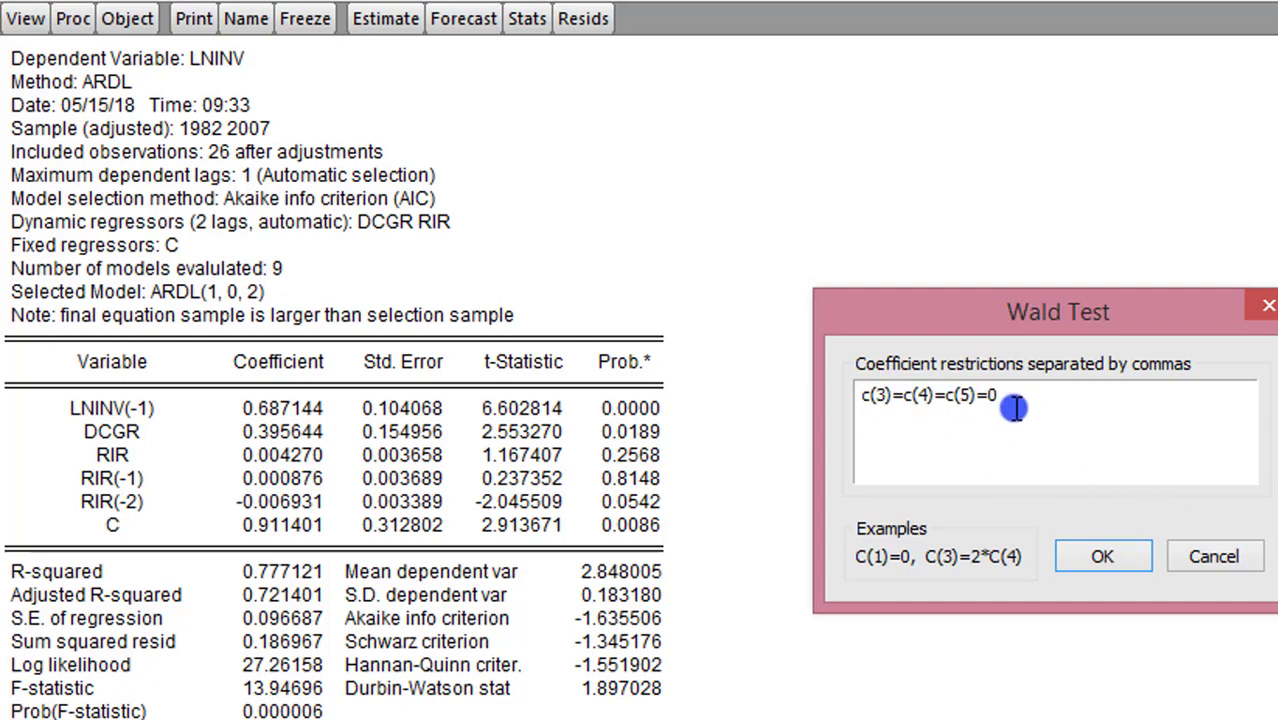
click(1095, 556)
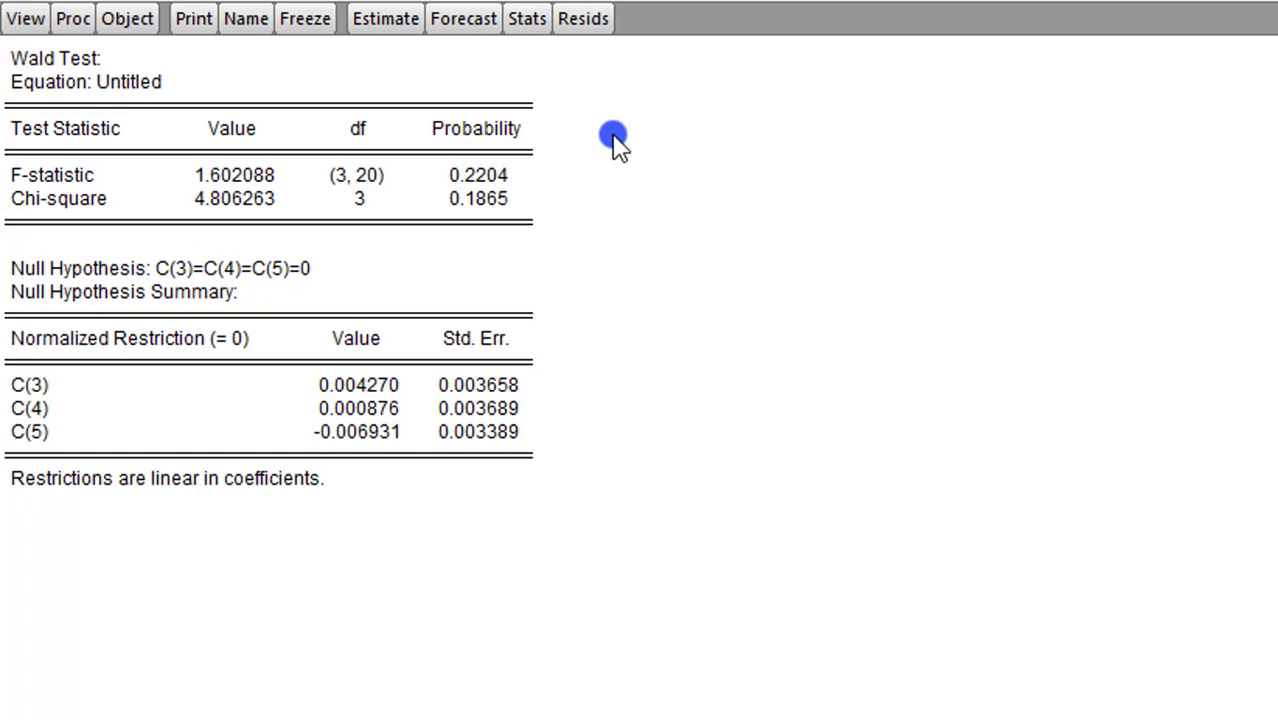